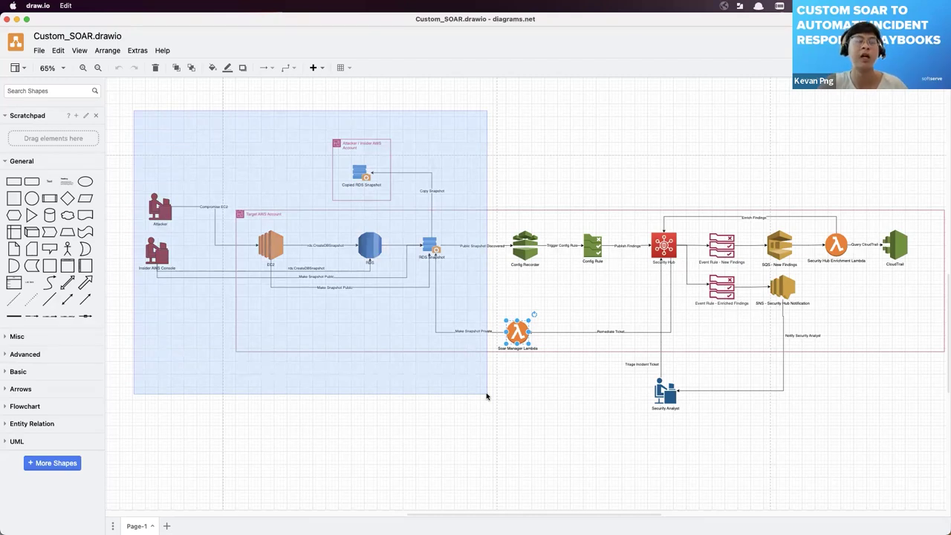
# Examine the SOAR architecture diagram, from the RDS snapshot attack path through Config and Security Hub to the enrichment Lambda and CloudTrail
pyautogui.moveTo(487, 396); pyautogui.dragTo(486, 394)
pyautogui.click(470, 166)
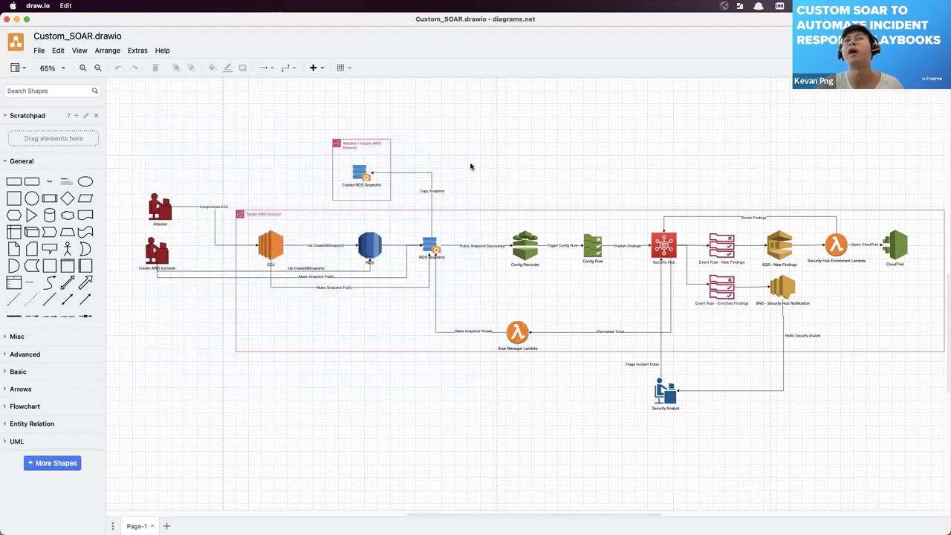
pyautogui.doubleClick(859, 329)
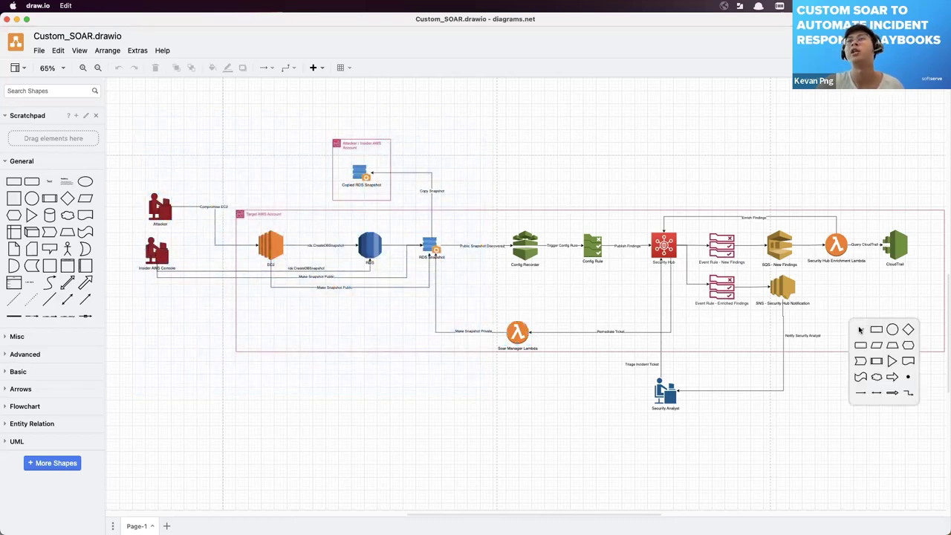
pyautogui.click(457, 145)
pyautogui.moveTo(454, 141); pyautogui.dragTo(899, 435)
pyautogui.click(492, 193)
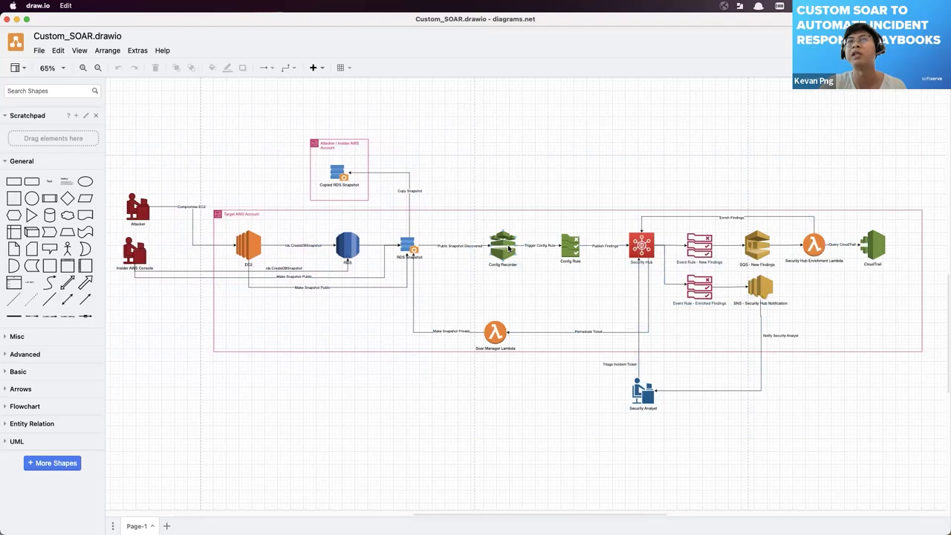
pyautogui.click(567, 245)
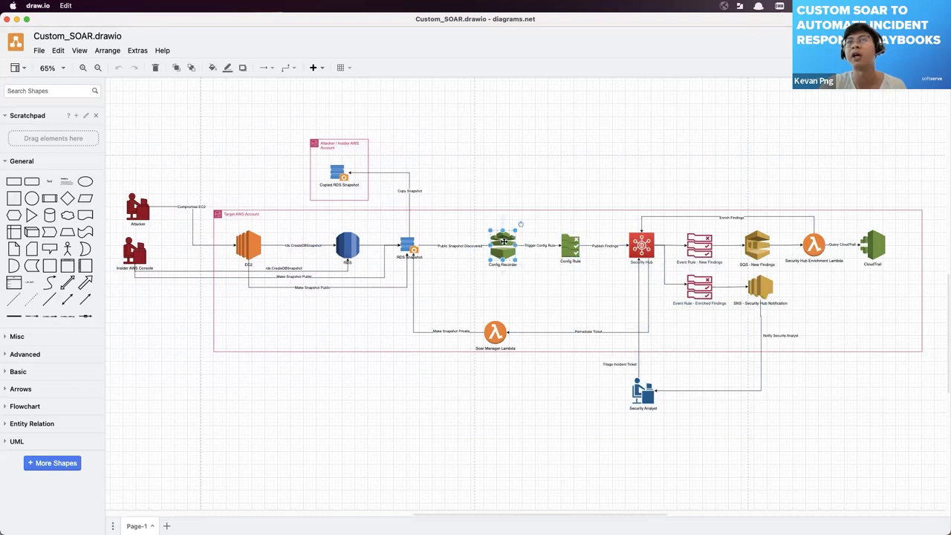
pyautogui.click(642, 243)
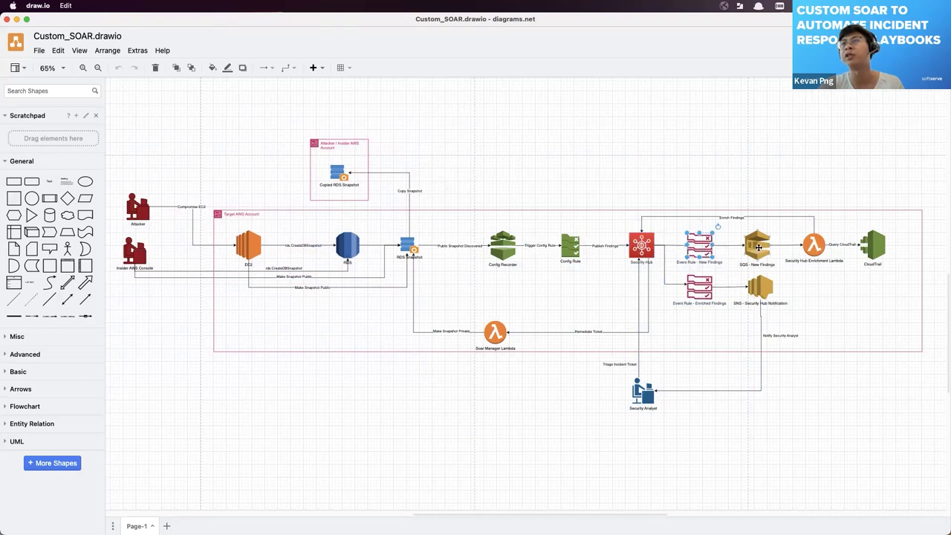
pyautogui.click(817, 243)
pyautogui.click(875, 247)
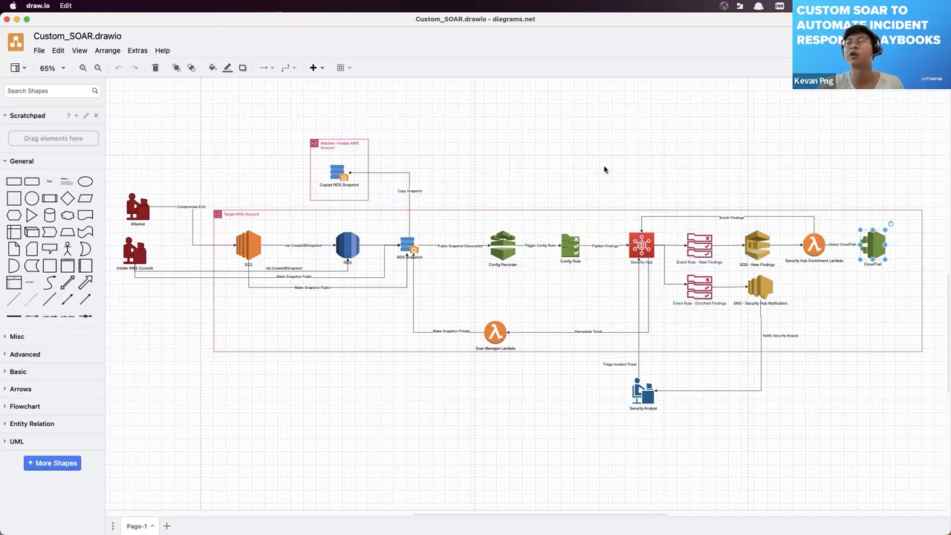
pyautogui.moveTo(604, 168); pyautogui.dragTo(921, 425)
pyautogui.click(637, 158)
# Switch to Chrome and bring up the manual snapshots list in Amazon RDS
pyautogui.hotkey('ctrl', 'Up')
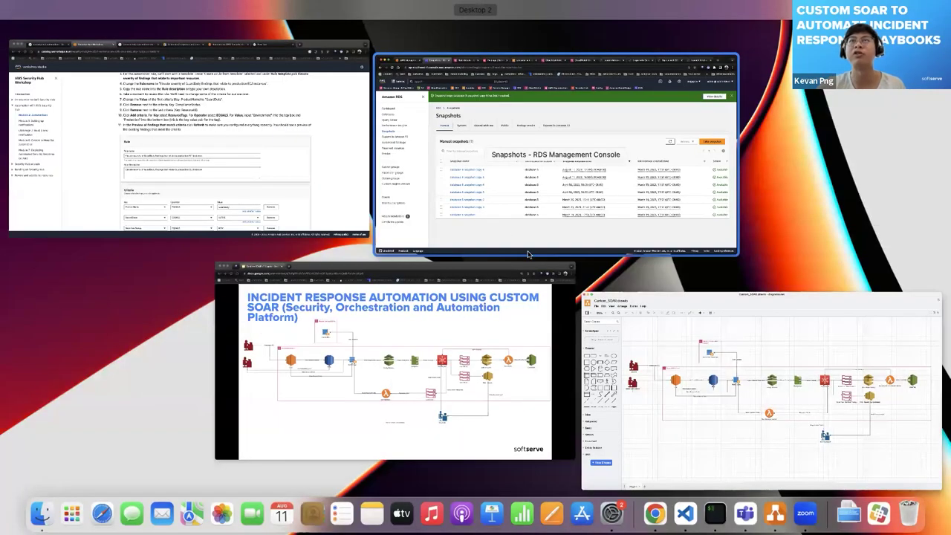
pyautogui.click(600, 182)
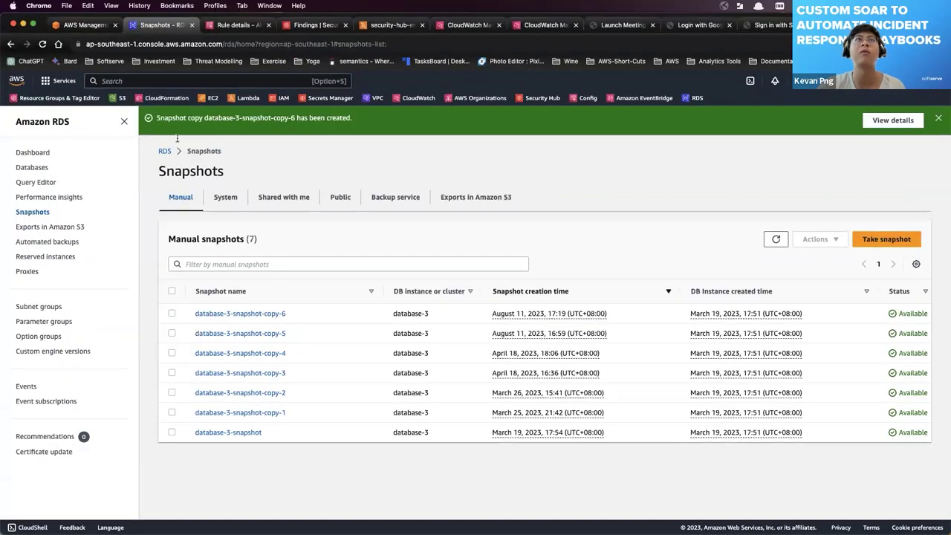
pyautogui.click(88, 24)
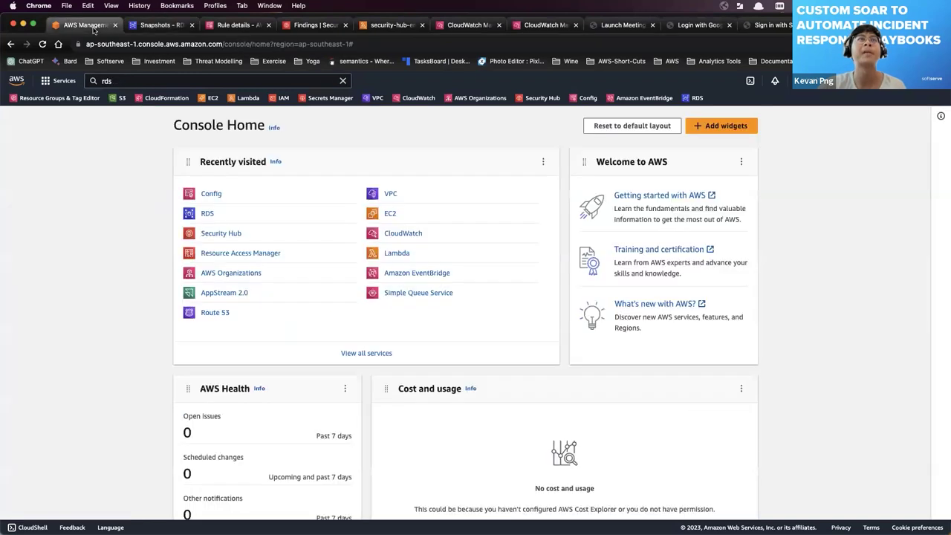
pyautogui.click(141, 22)
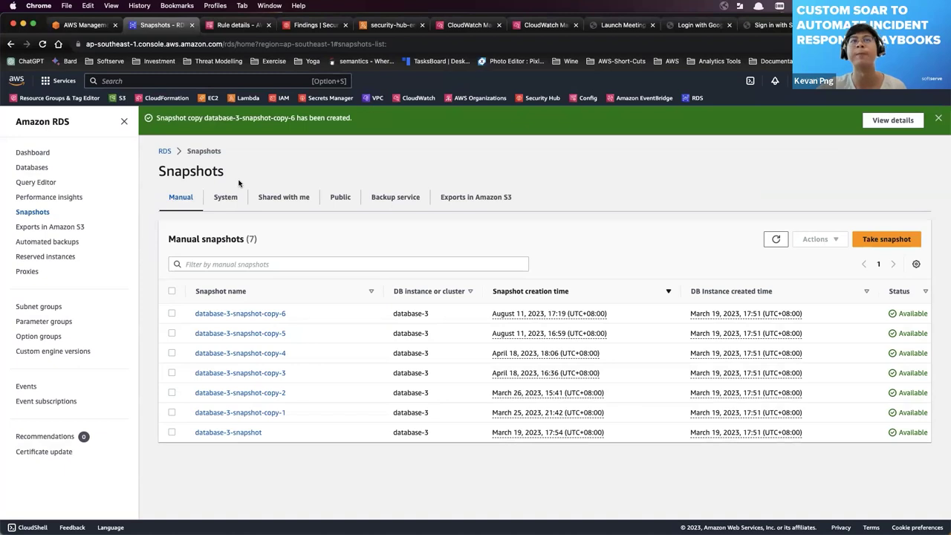
# Open the details of the RDS snapshot database-3-snapshot-copy-6 and check its name
pyautogui.click(223, 314)
pyautogui.tripleClick(282, 170)
pyautogui.click(241, 179)
pyautogui.moveTo(257, 173); pyautogui.dragTo(357, 168)
pyautogui.click(320, 168)
pyautogui.click(383, 266)
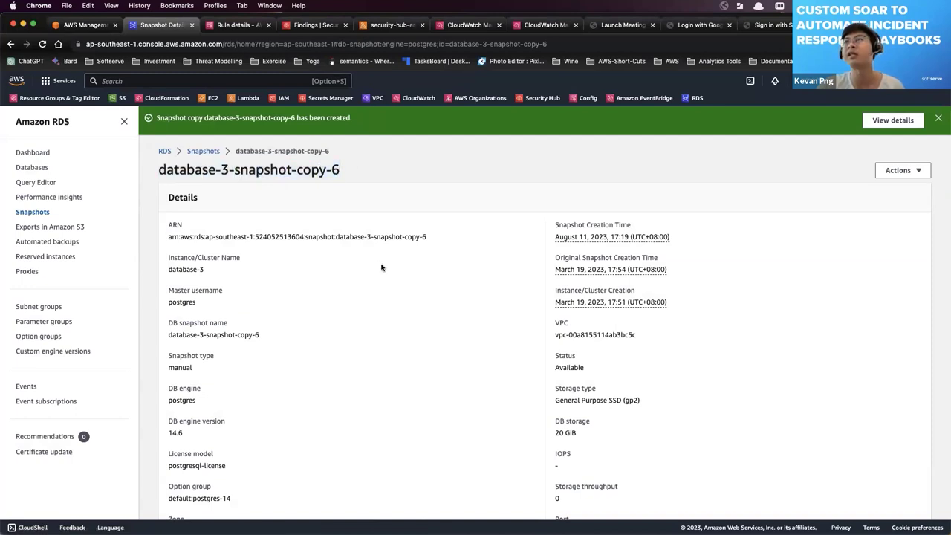
# Share database-3-snapshot-copy-6 with Public visibility, agree to the public access terms and save the permissions
pyautogui.click(914, 171)
pyautogui.click(861, 217)
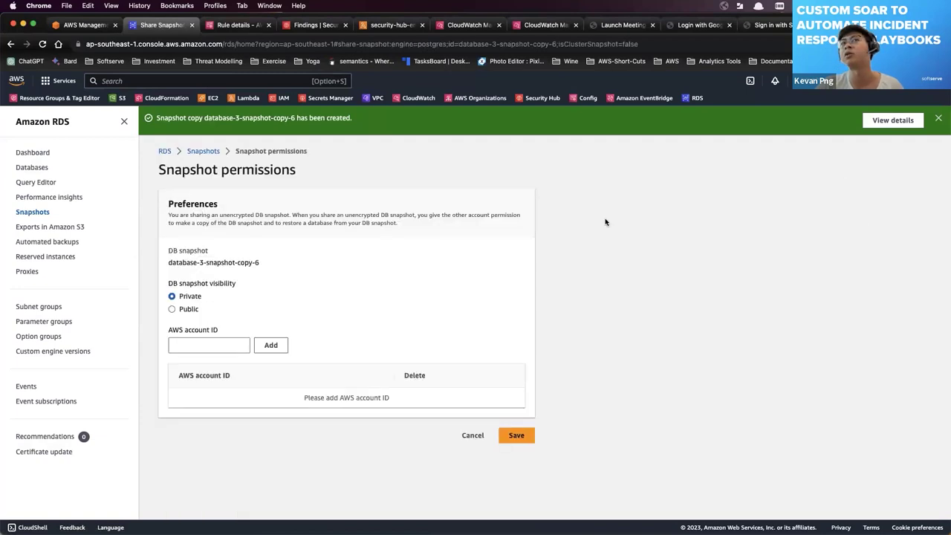
pyautogui.click(171, 309)
pyautogui.click(177, 380)
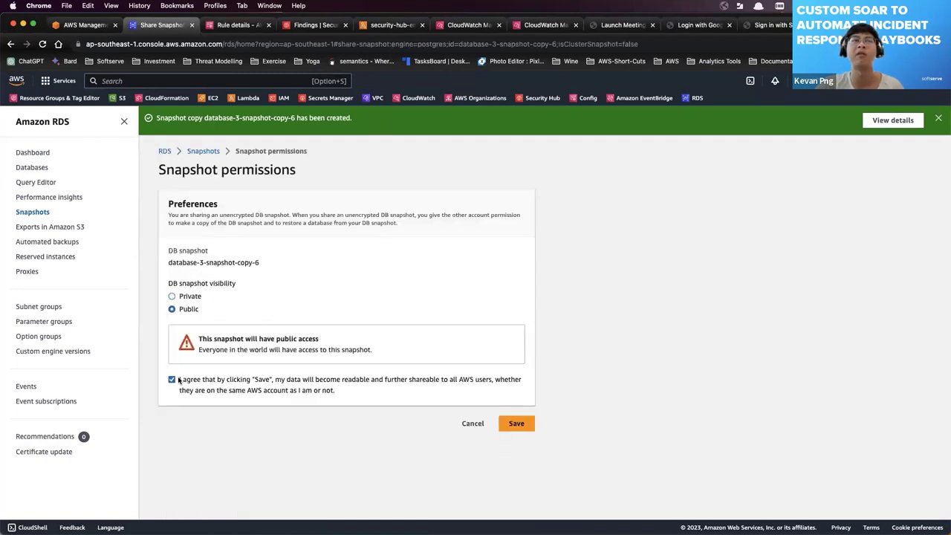
pyautogui.click(514, 422)
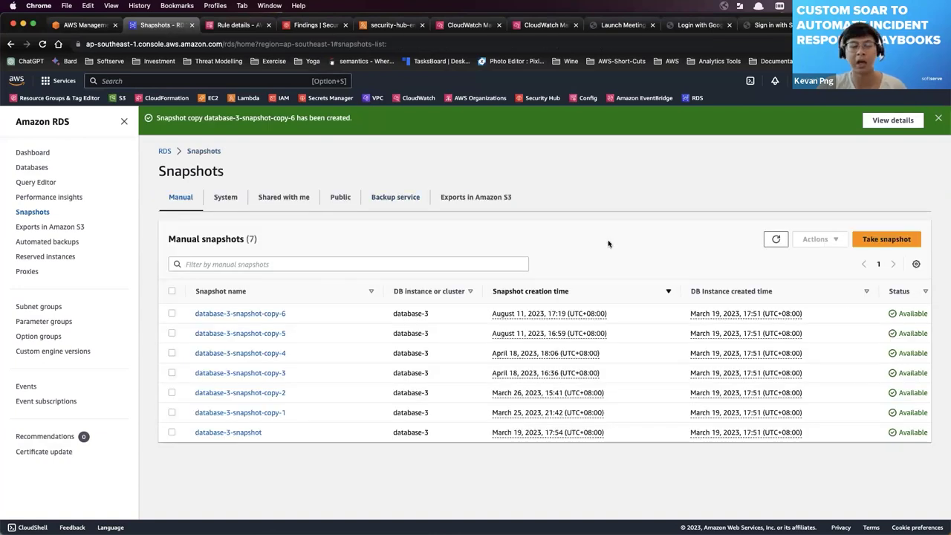
# Check the DB snapshot visibility in the sharing permissions of database-3-snapshot-copy-6, leaving without saving
pyautogui.click(249, 313)
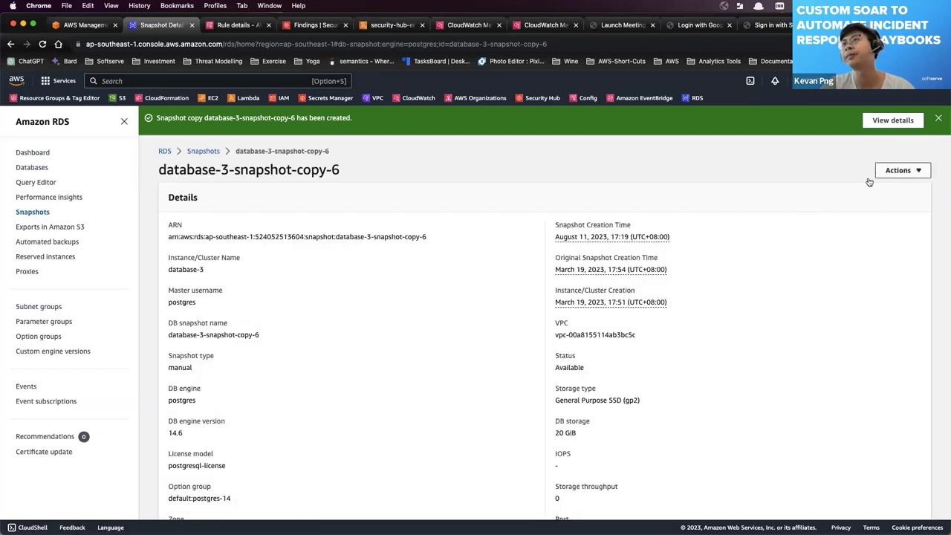
pyautogui.click(899, 171)
pyautogui.click(862, 214)
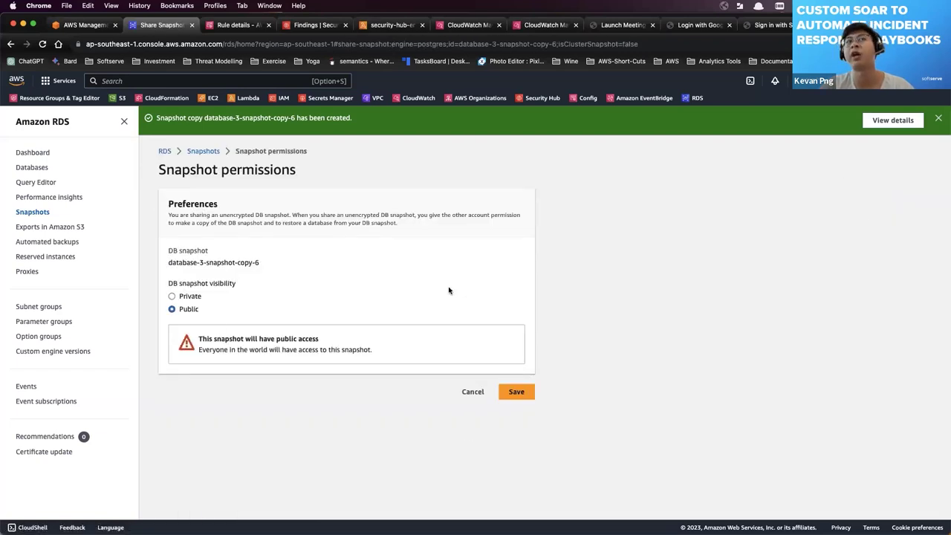
pyautogui.click(472, 391)
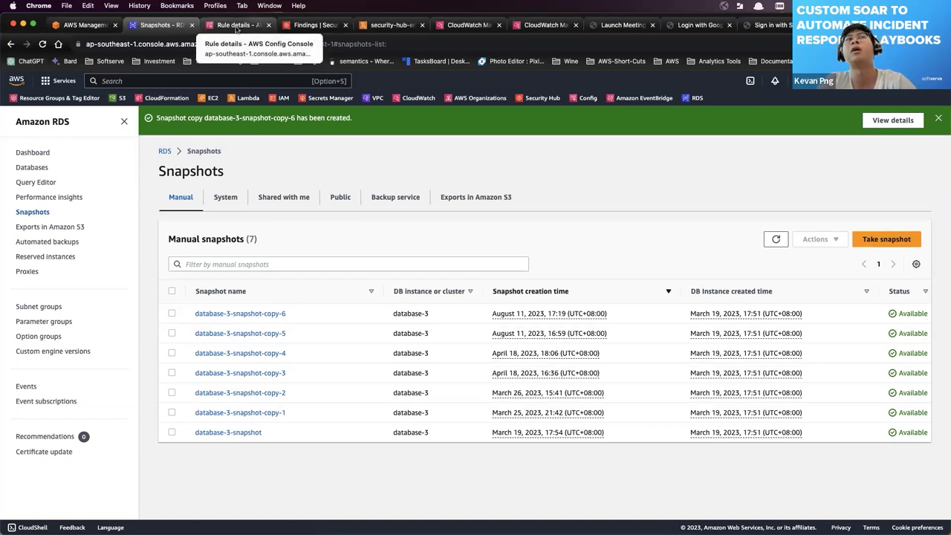
# Bring up the rules list in AWS Config and inspect the rds-snapshots-public-prohibited rule's entry
pyautogui.click(236, 26)
pyautogui.click(240, 191)
pyautogui.scroll(2, 240, 192)
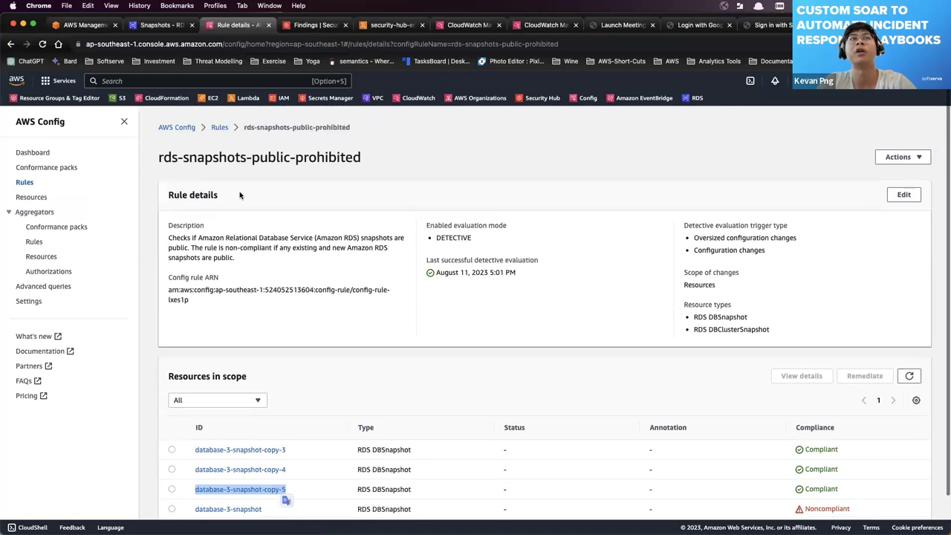
pyautogui.click(219, 122)
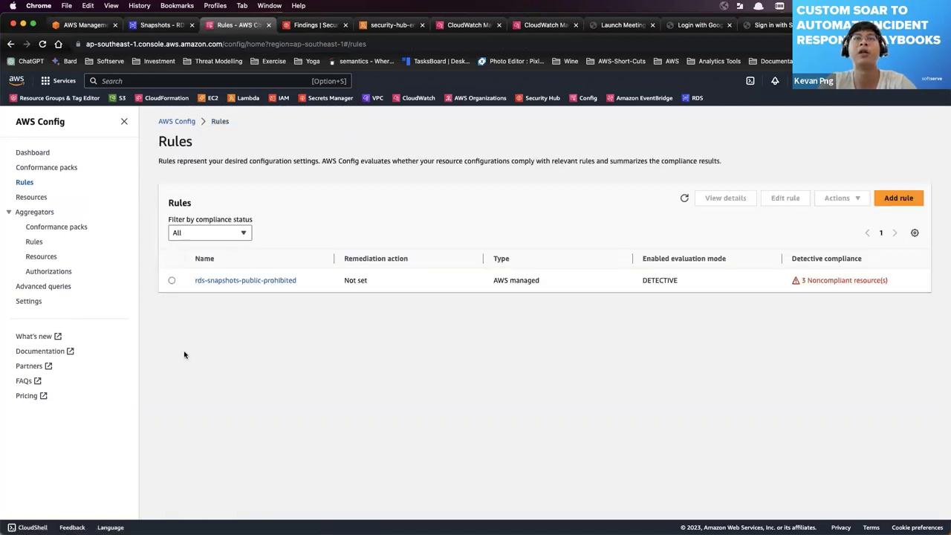
pyautogui.moveTo(194, 280); pyautogui.dragTo(297, 282)
pyautogui.click(345, 280)
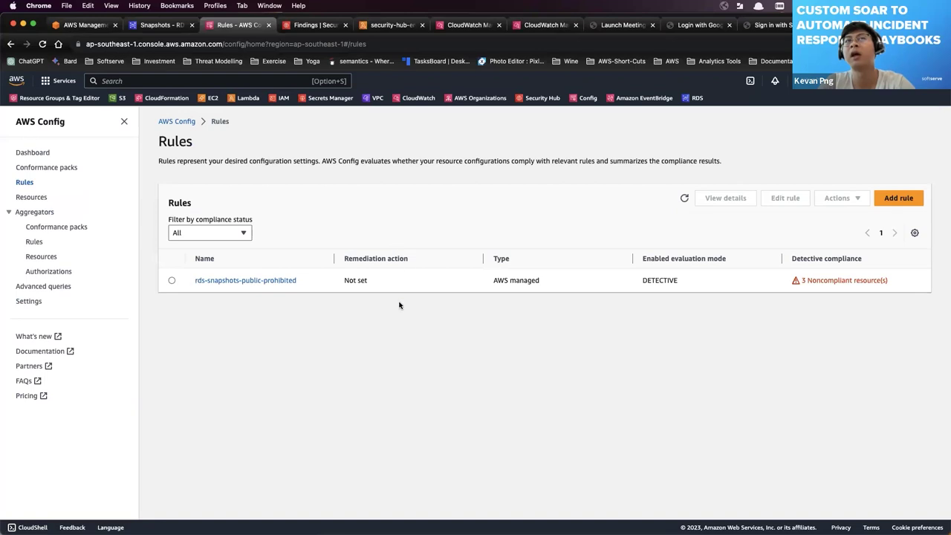
# Open the rds-snapshots-public-prohibited rule, filter its resources in scope to All and locate database-3-snapshot-copy-6
pyautogui.click(265, 281)
pyautogui.scroll(-1, 265, 283)
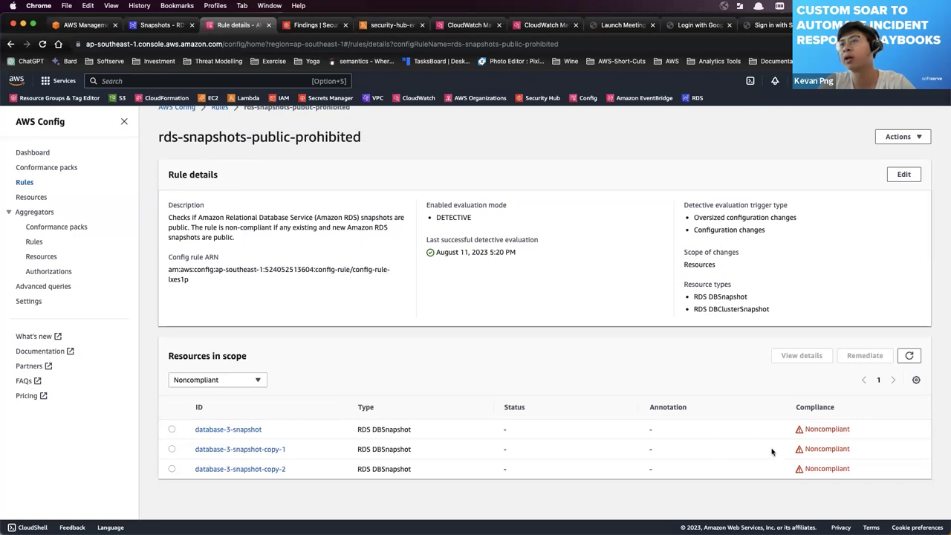
pyautogui.click(211, 383)
pyautogui.click(210, 394)
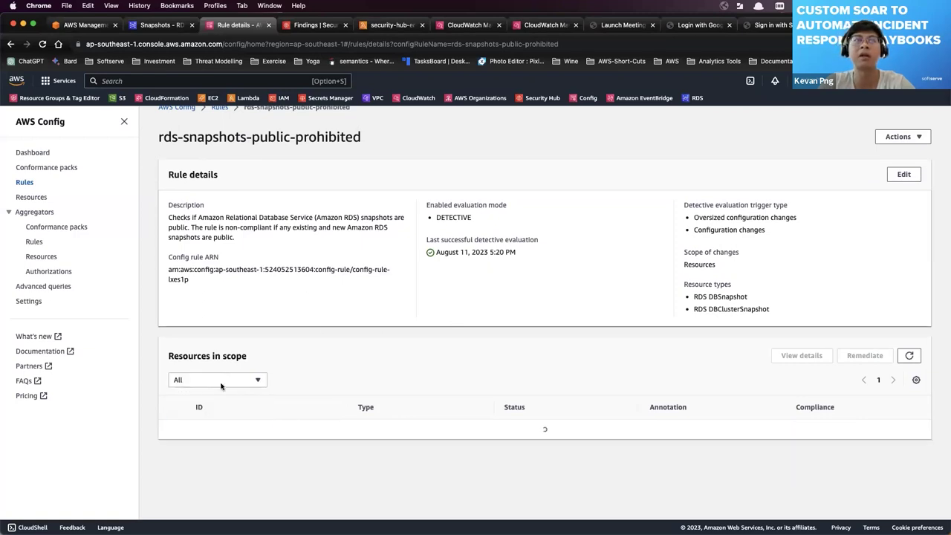
pyautogui.scroll(-2, 414, 304)
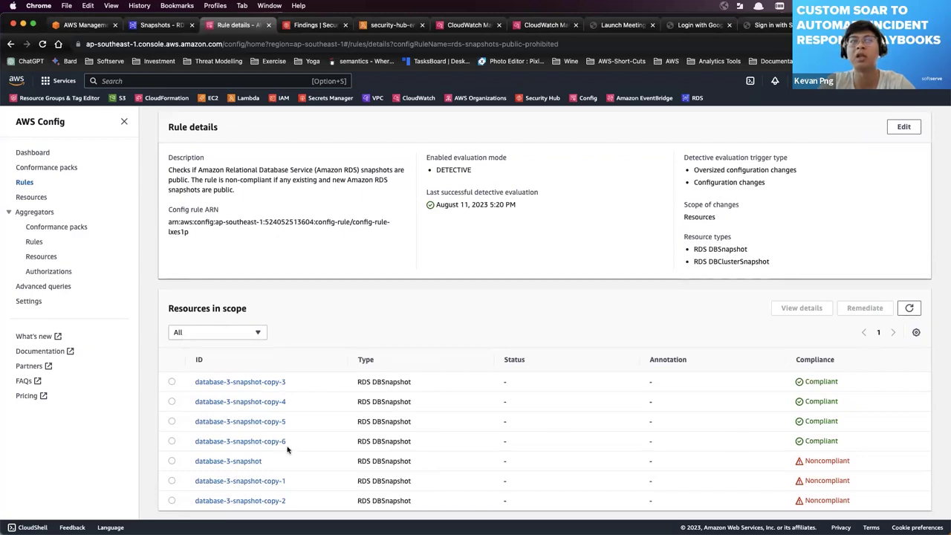
pyautogui.moveTo(295, 445); pyautogui.dragTo(199, 441)
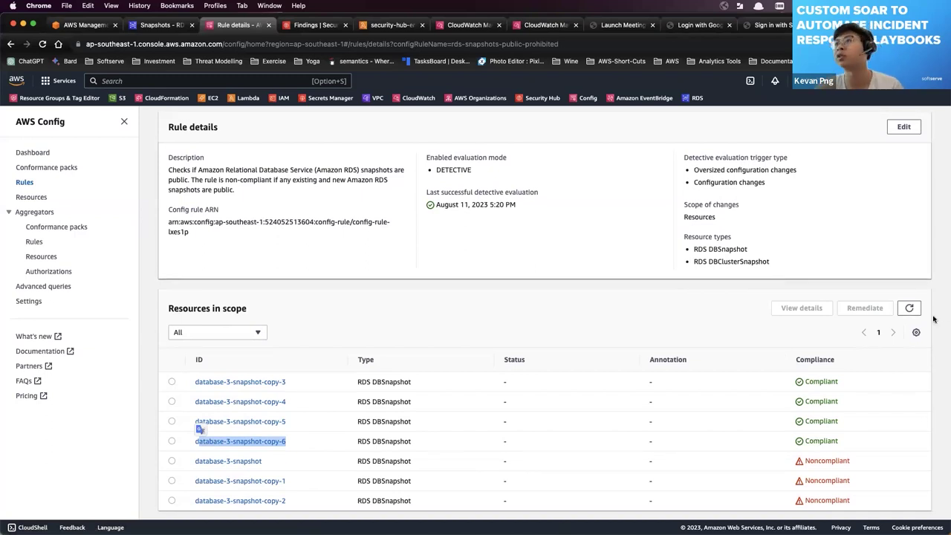
# Refresh the rule's resources in scope repeatedly to check for an updated compliance status of database-3-snapshot-copy-6
pyautogui.click(910, 309)
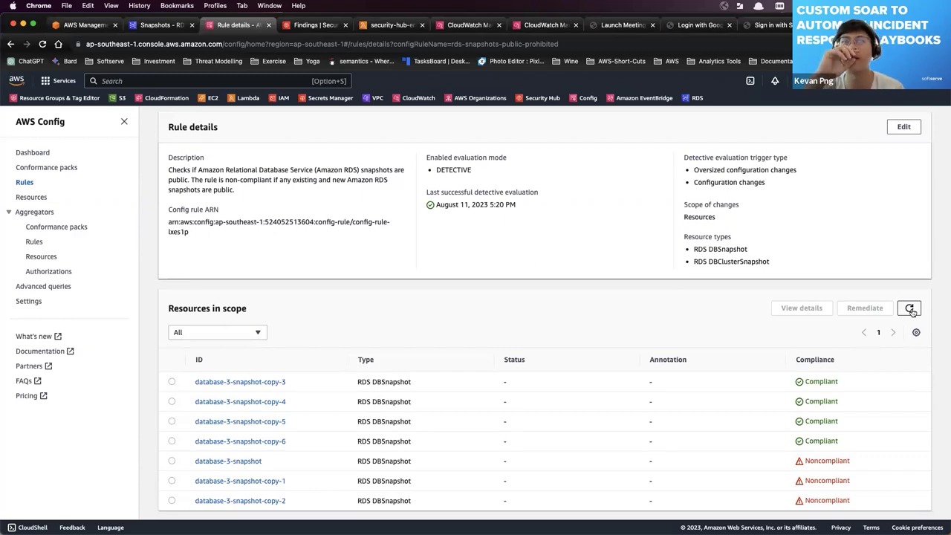
pyautogui.click(912, 312)
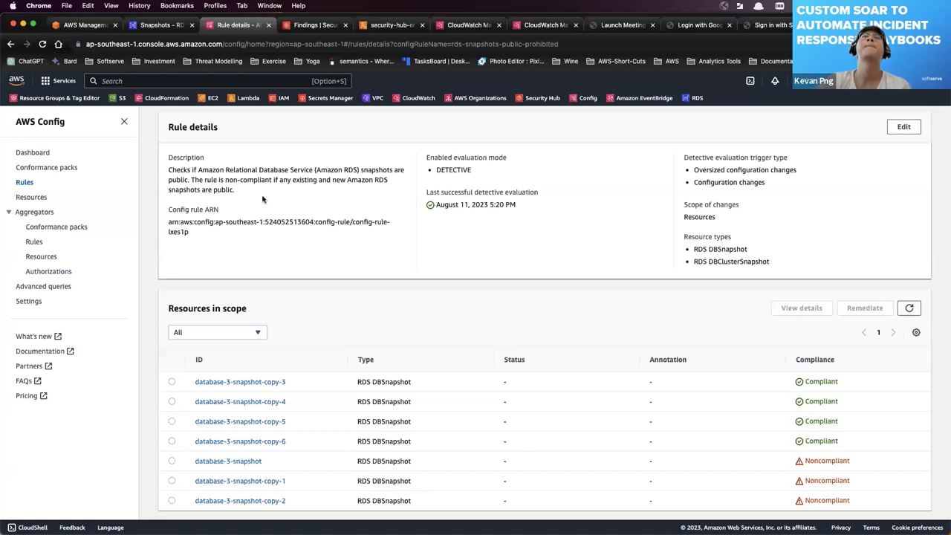
pyautogui.click(910, 307)
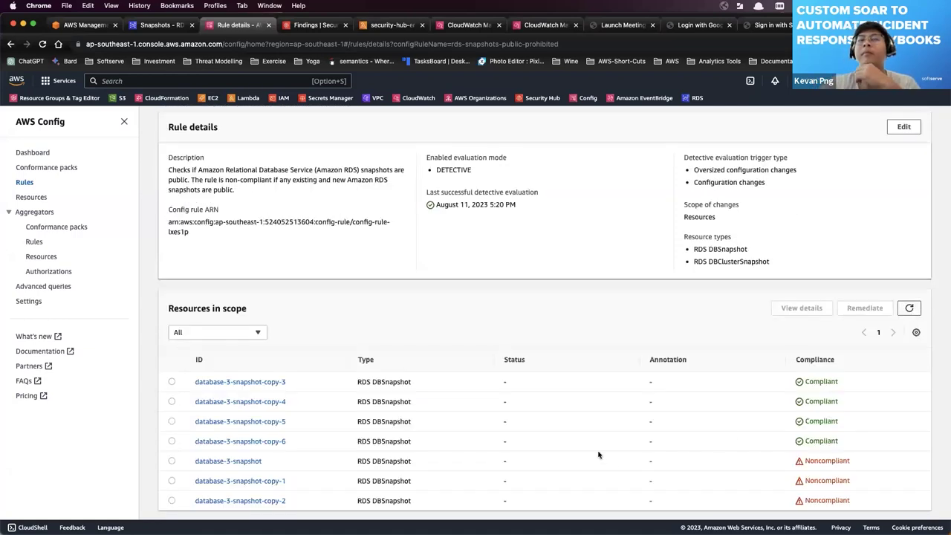
pyautogui.click(904, 313)
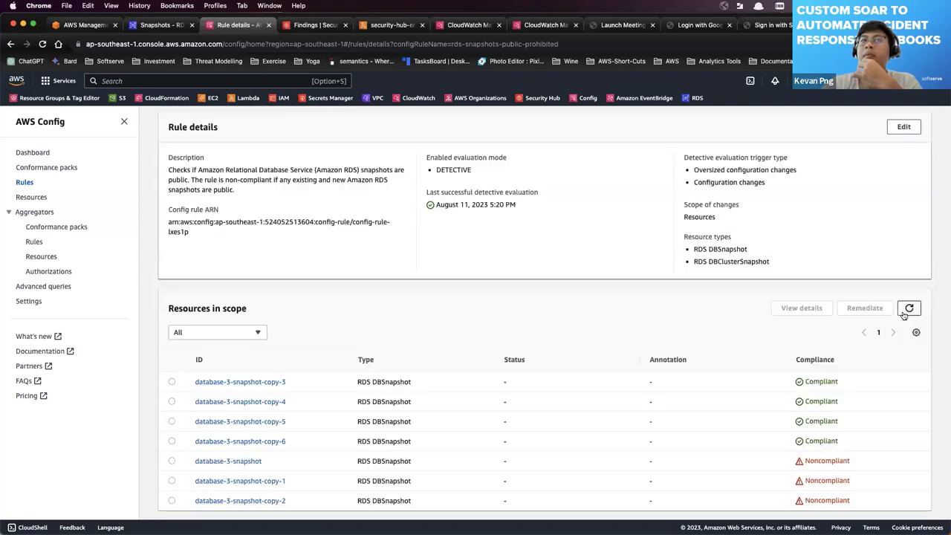
pyautogui.moveTo(311, 504); pyautogui.dragTo(311, 439)
pyautogui.click(312, 444)
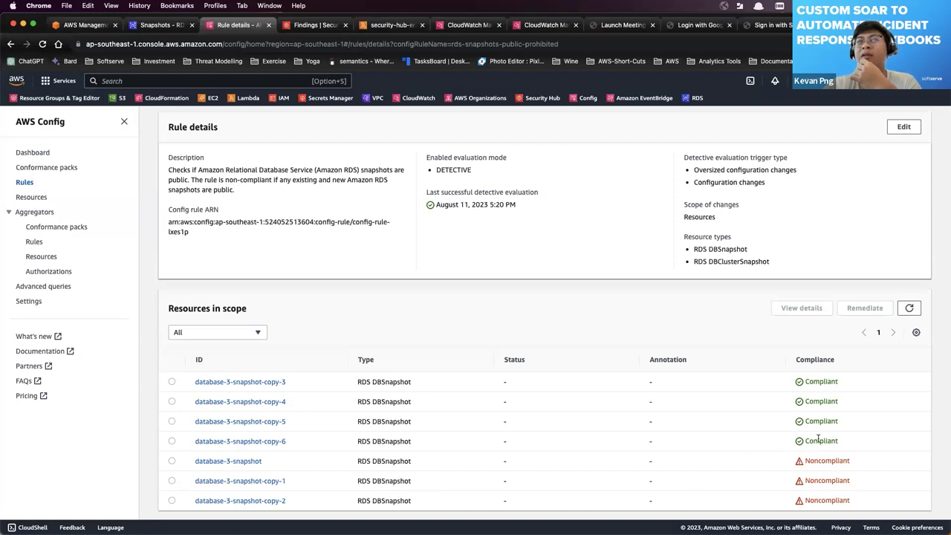
pyautogui.click(909, 307)
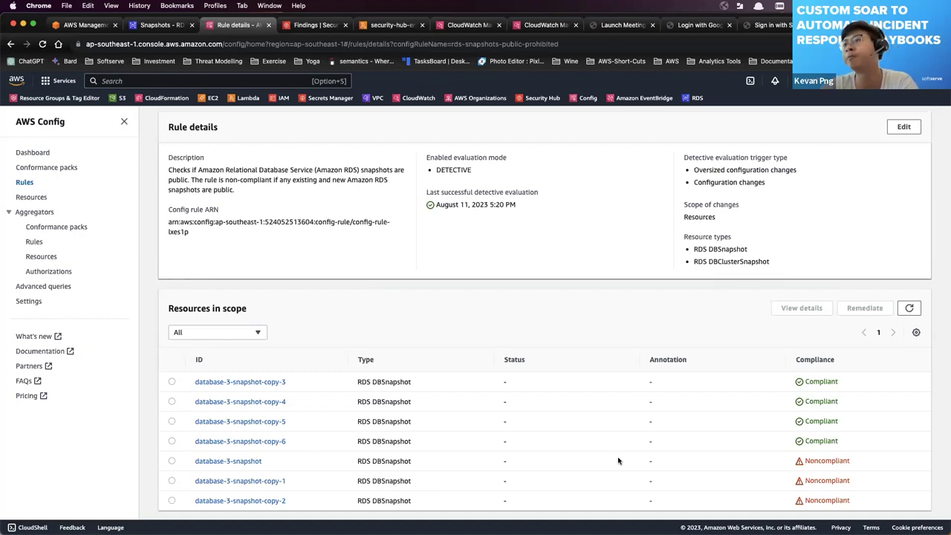
pyautogui.click(907, 308)
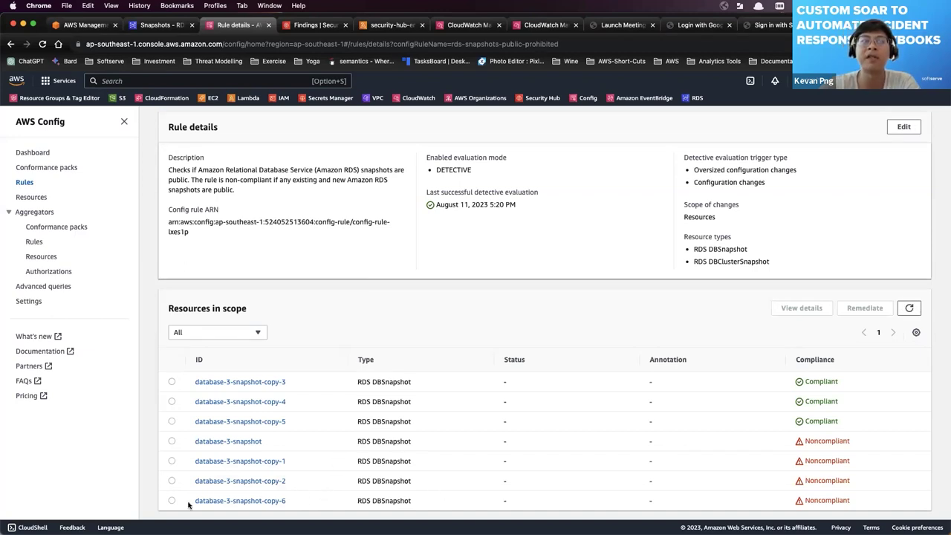
# Inspect the compliance status of database-3-snapshot-copy-6 and the rule's Config rule ARN
pyautogui.moveTo(190, 505); pyautogui.dragTo(295, 504)
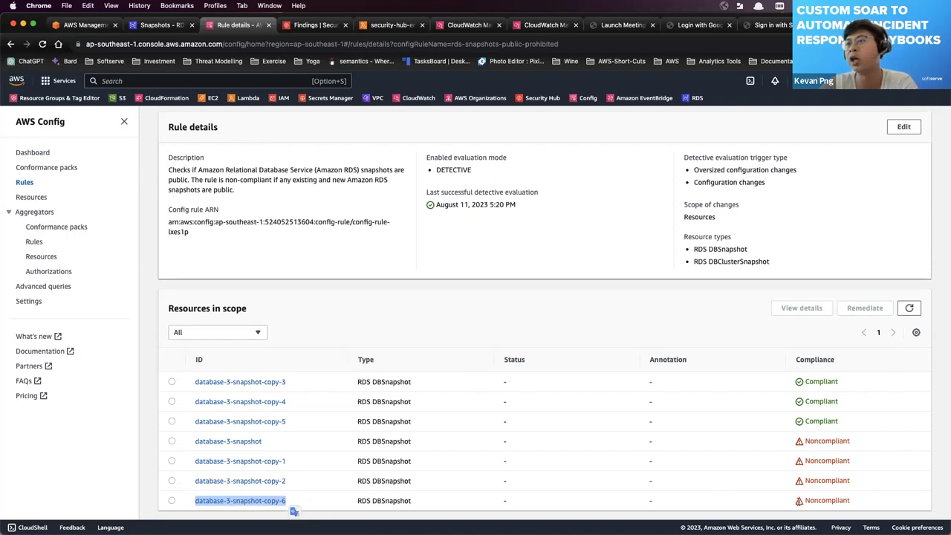
pyautogui.doubleClick(817, 501)
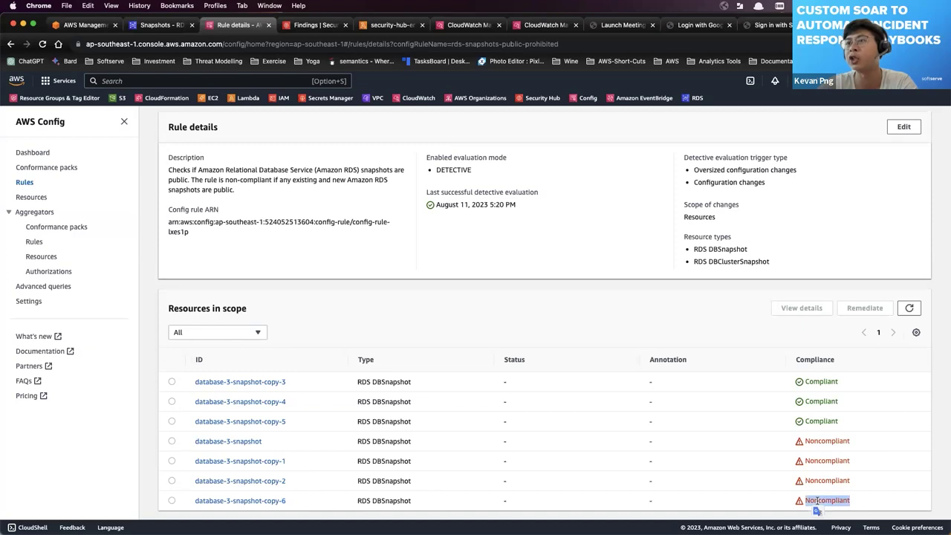
pyautogui.scroll(1, 470, 180)
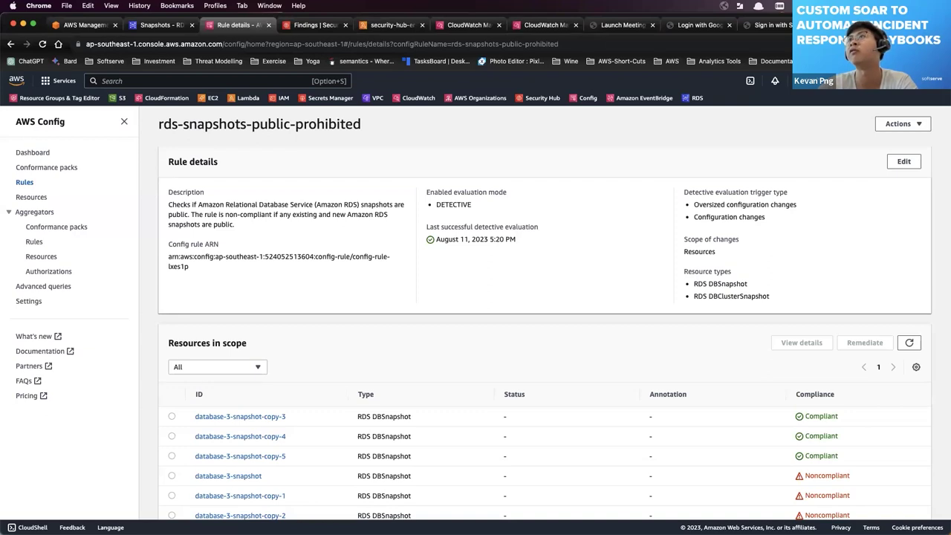
pyautogui.tripleClick(282, 254)
pyautogui.click(271, 238)
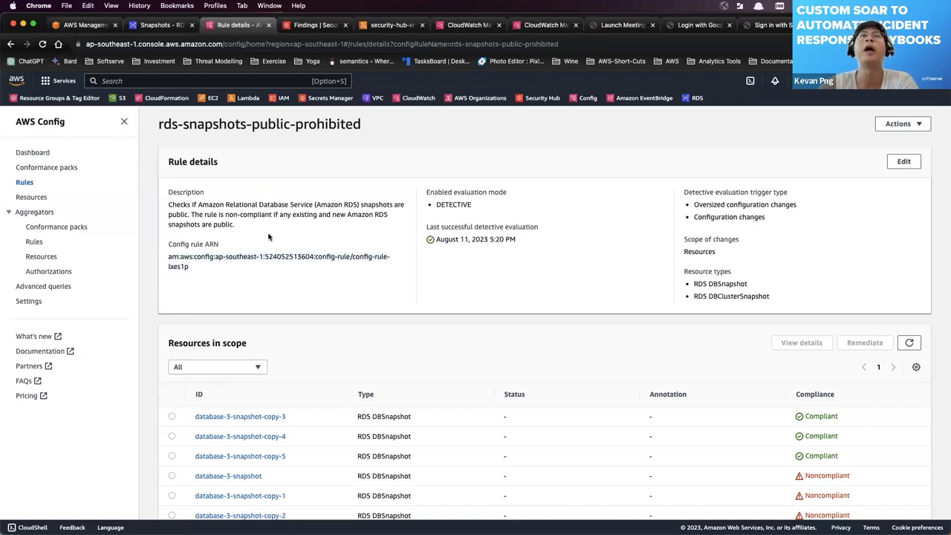
# Switch to Security Hub, view its Summary page, and open the list of active findings with workflow status NEW or NOTIFIED
pyautogui.rightClick(252, 218)
pyautogui.click(230, 223)
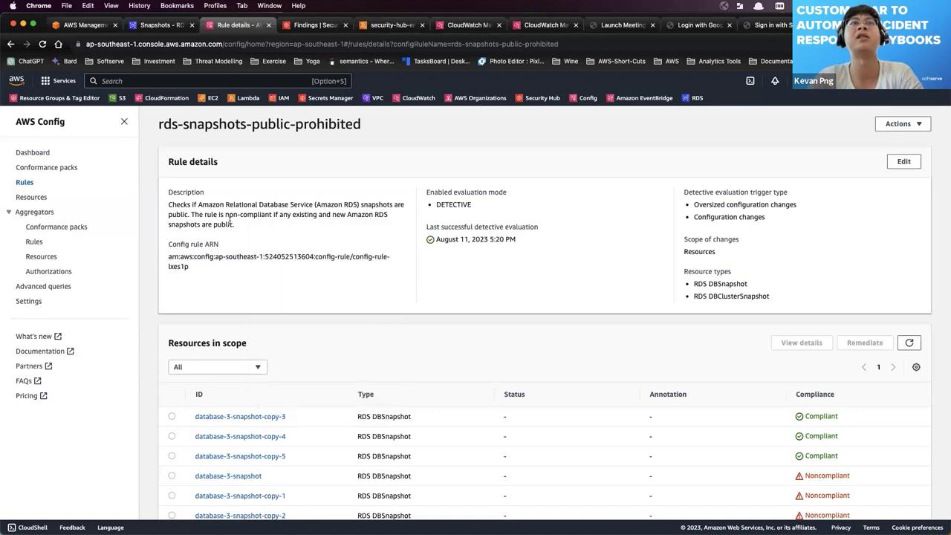
pyautogui.click(322, 28)
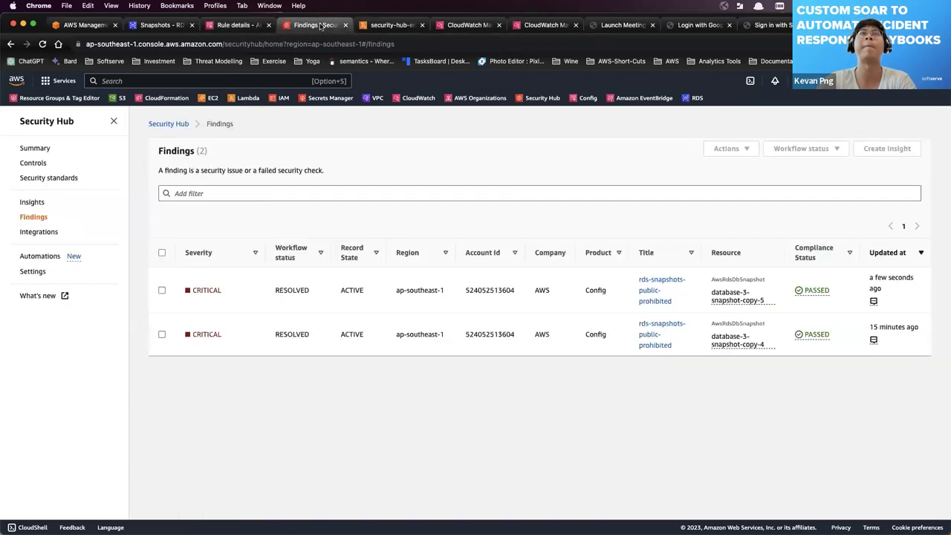
pyautogui.click(40, 149)
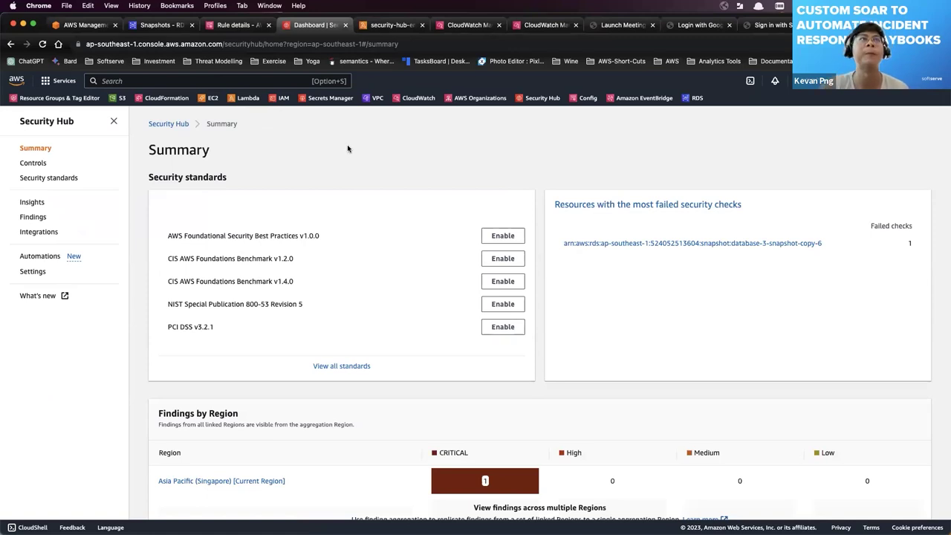
pyautogui.click(33, 216)
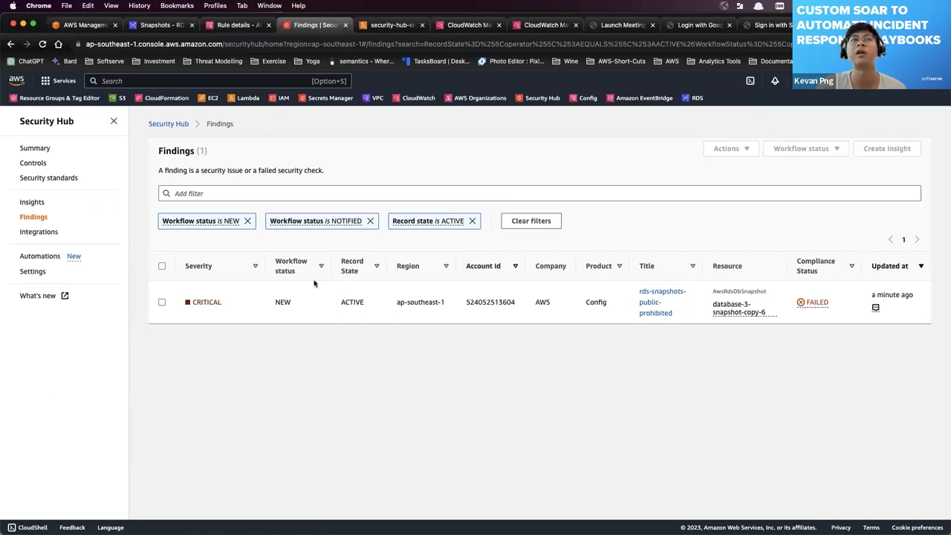
# Inspect the severity, workflow status, record state, region and account ID of the database-3-snapshot-copy-6 finding
pyautogui.doubleClick(213, 302)
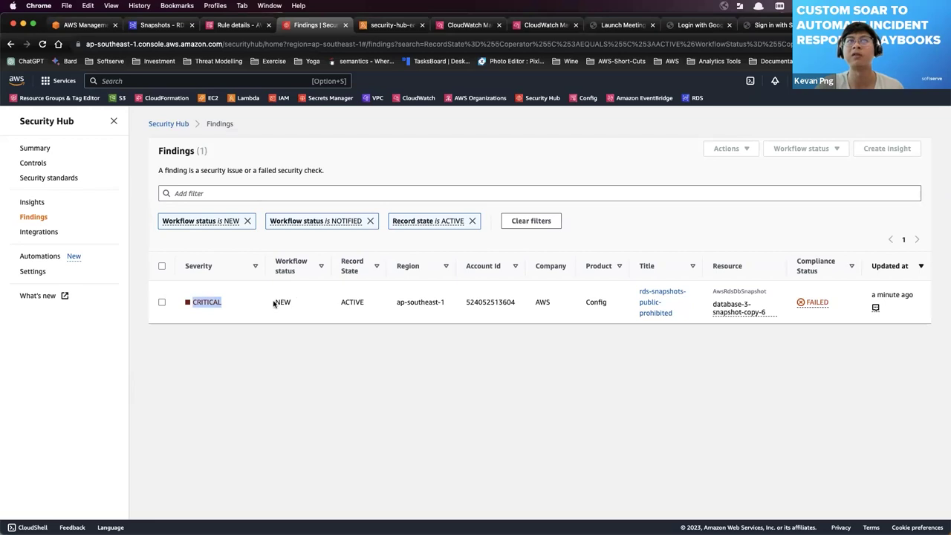
pyautogui.doubleClick(282, 302)
pyautogui.doubleClick(365, 301)
pyautogui.moveTo(401, 301); pyautogui.dragTo(450, 301)
pyautogui.doubleClick(480, 299)
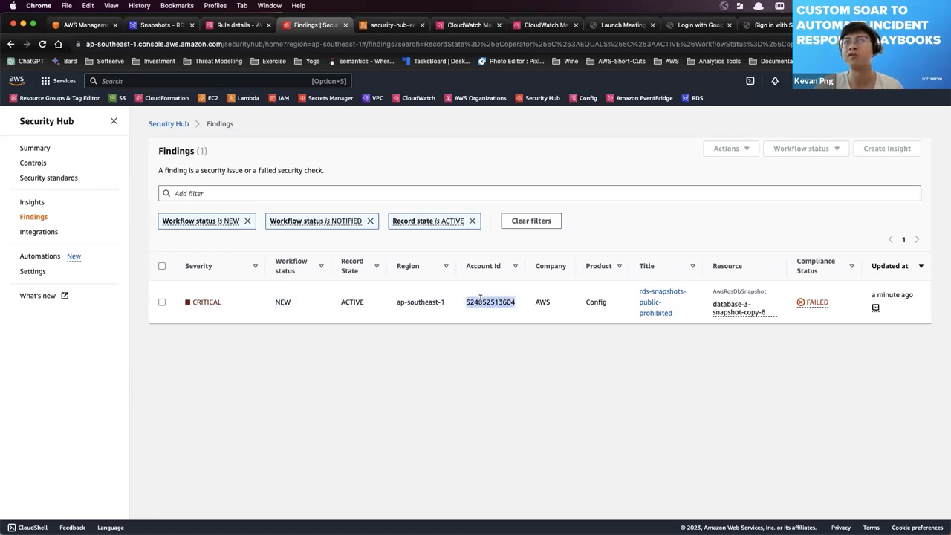
pyautogui.click(681, 301)
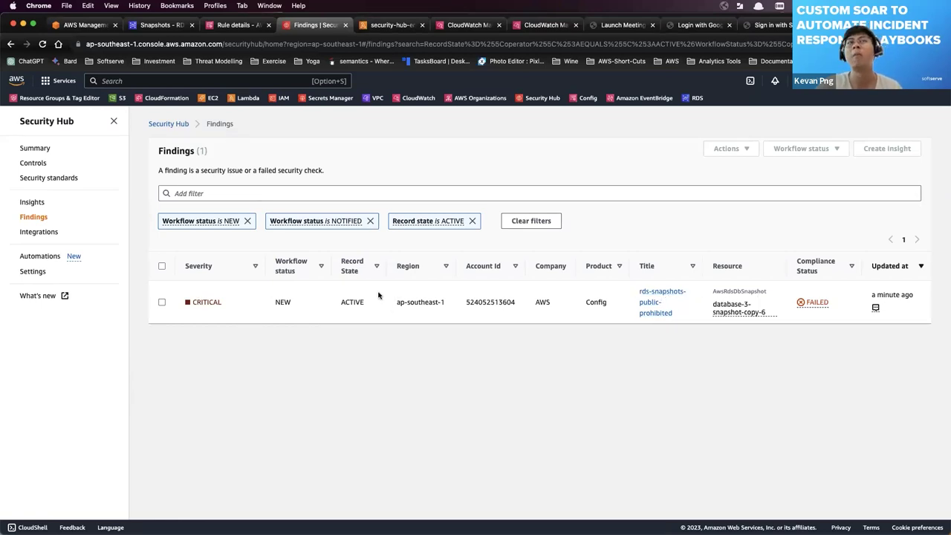
# Open the rds-snapshots-public-prohibited finding and examine the latest severity label change in its history
pyautogui.click(643, 318)
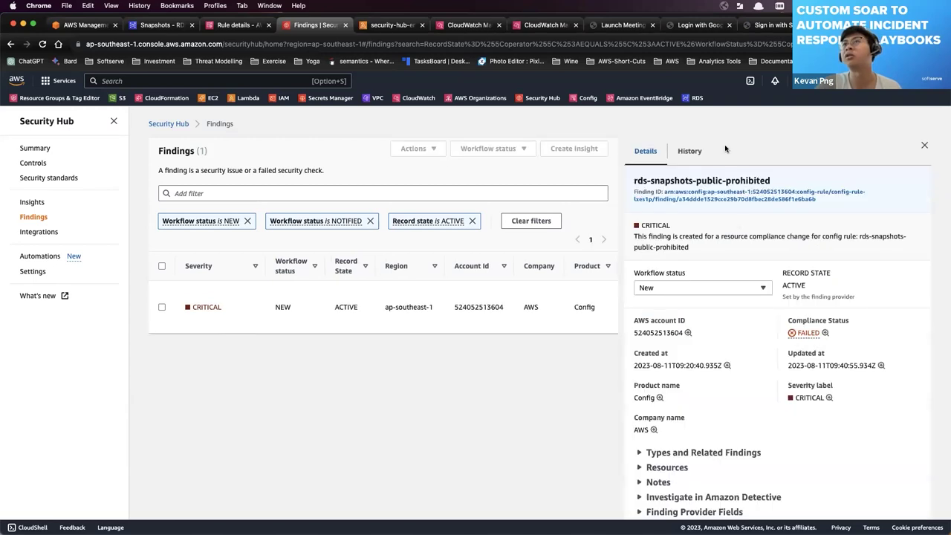
pyautogui.click(691, 151)
pyautogui.scroll(-4, 703, 245)
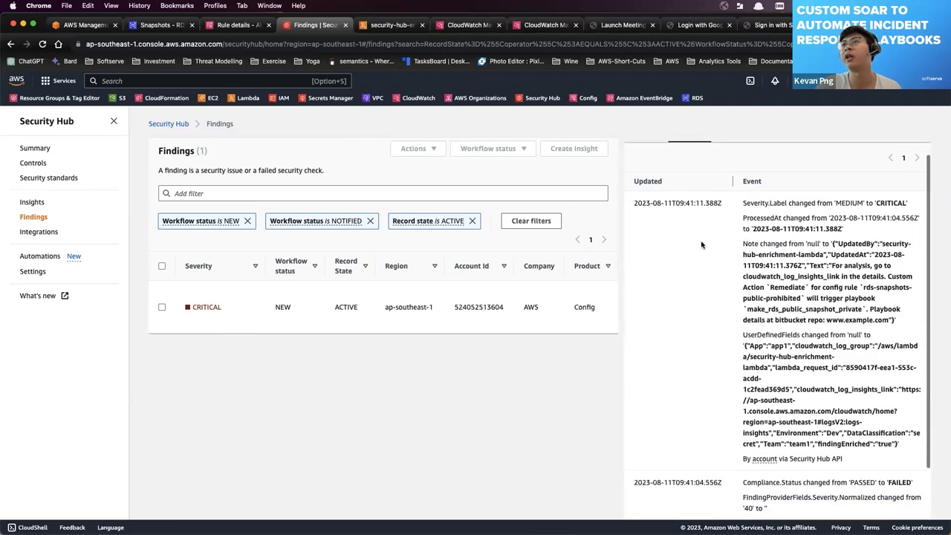
pyautogui.scroll(5, 703, 245)
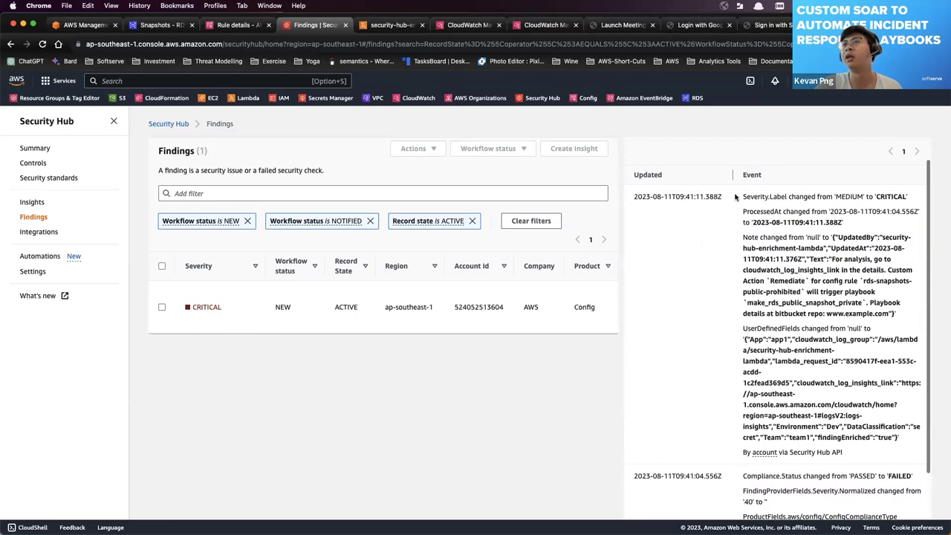
pyautogui.moveTo(750, 205); pyautogui.dragTo(896, 202)
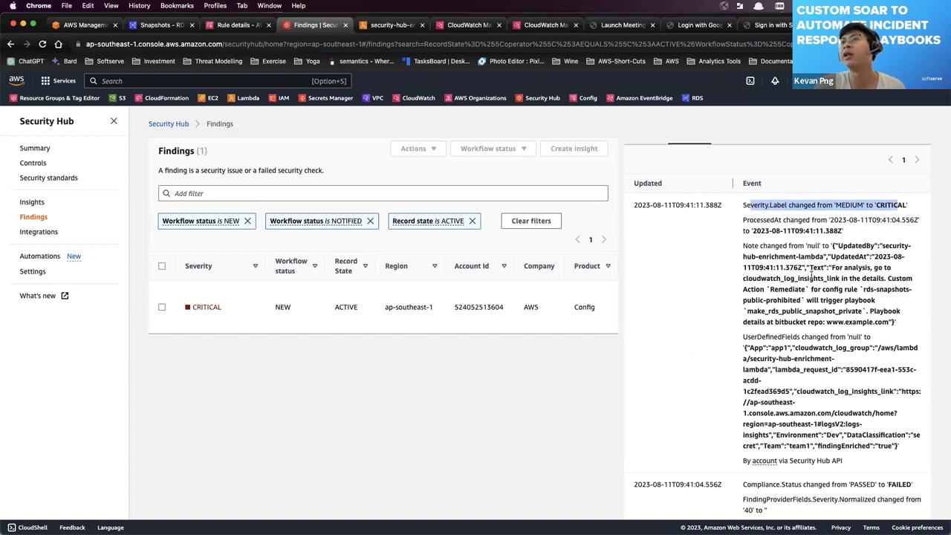
# Read the note change in the finding's history, including its instructions on log analysis and the Remediate custom action
pyautogui.moveTo(782, 246); pyautogui.dragTo(849, 318)
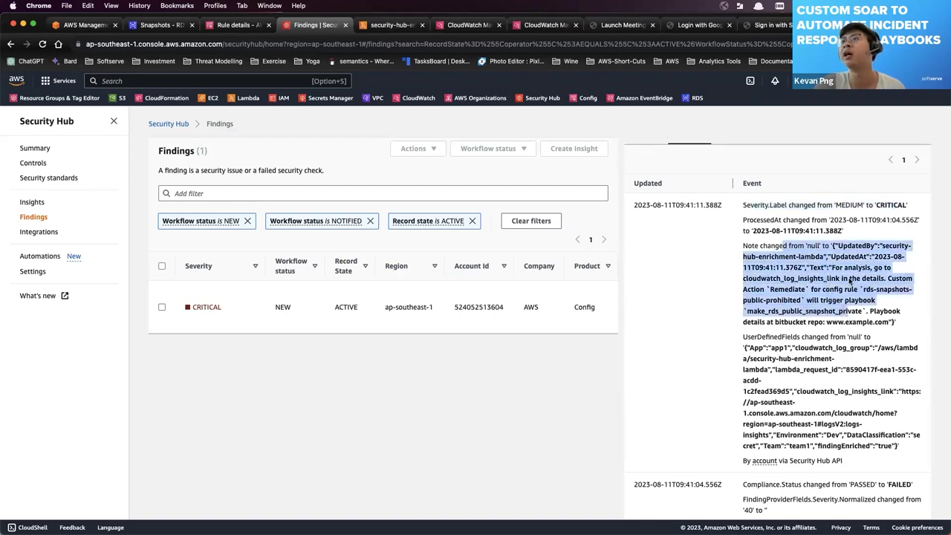
pyautogui.click(773, 252)
pyautogui.moveTo(752, 256); pyautogui.dragTo(863, 321)
pyautogui.click(839, 256)
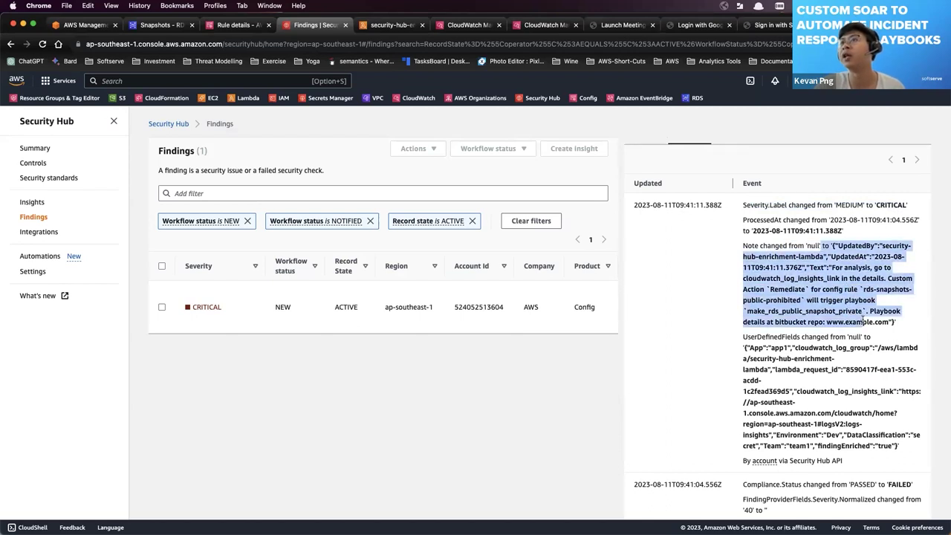
pyautogui.moveTo(833, 267); pyautogui.dragTo(800, 295)
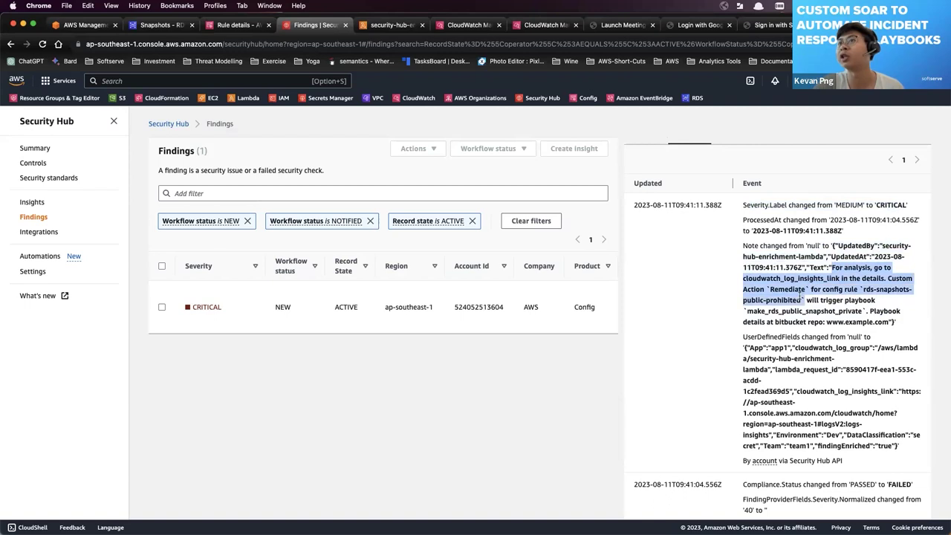
pyautogui.click(800, 298)
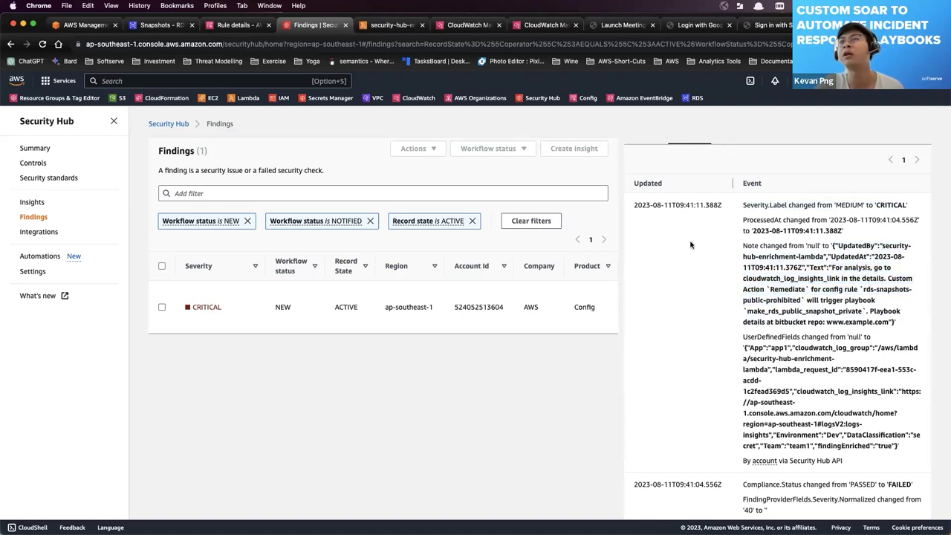
pyautogui.moveTo(815, 291); pyautogui.dragTo(860, 321)
# Examine the app, CloudWatch log group and Lambda request ID in the history's UserDefinedFields change
pyautogui.moveTo(759, 336); pyautogui.dragTo(782, 370)
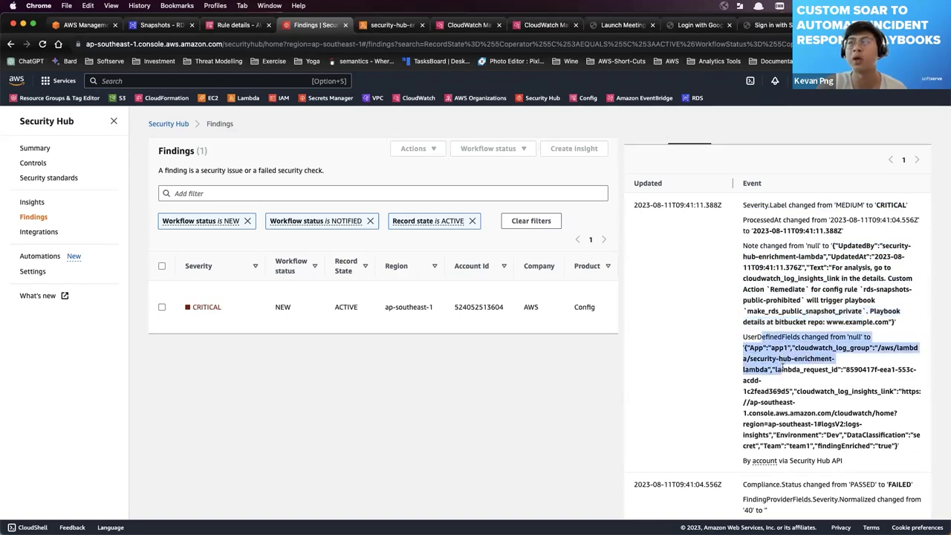
pyautogui.click(760, 355)
pyautogui.moveTo(752, 347); pyautogui.dragTo(794, 379)
pyautogui.click(823, 365)
pyautogui.moveTo(862, 369); pyautogui.dragTo(882, 379)
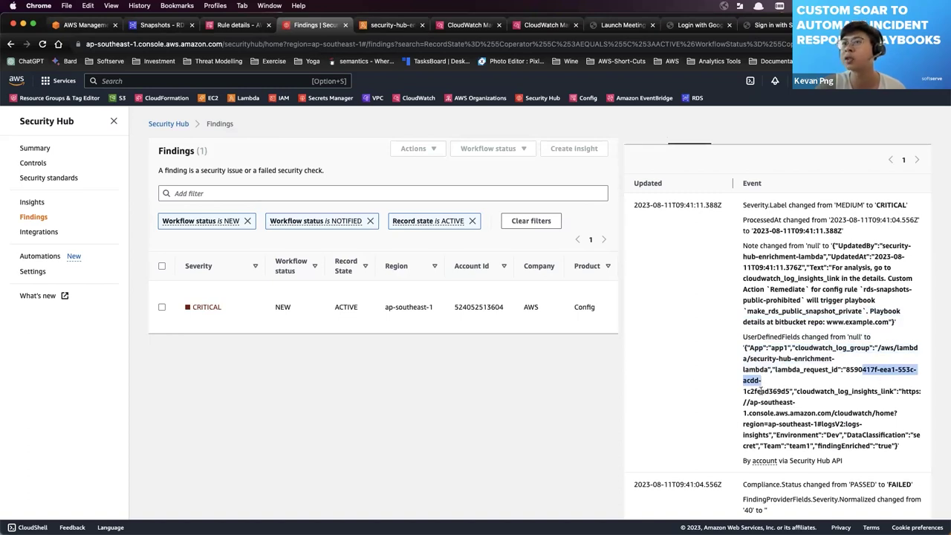
# Examine the Environment, DataClassification and Team values in the UserDefinedFields change and review the full enrichment text with the note
pyautogui.moveTo(792, 434); pyautogui.dragTo(861, 434)
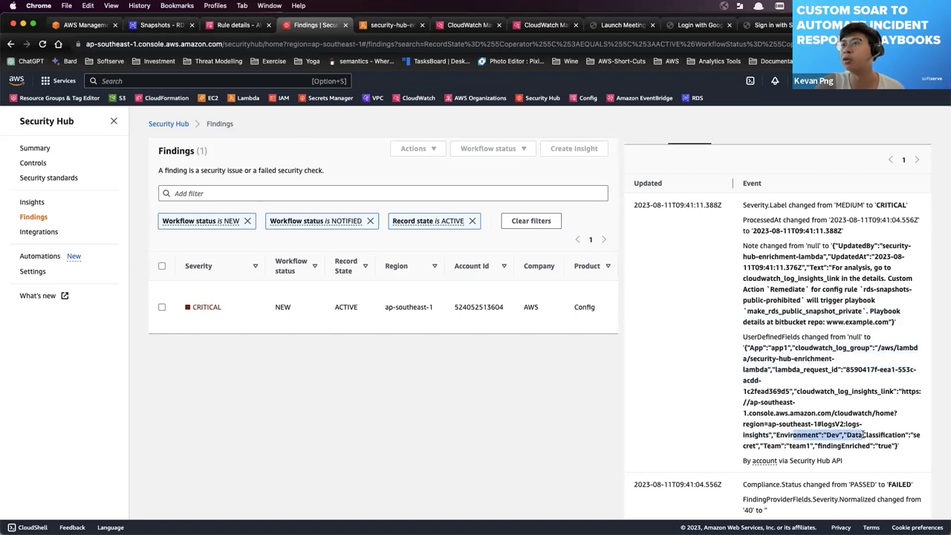
pyautogui.click(863, 430)
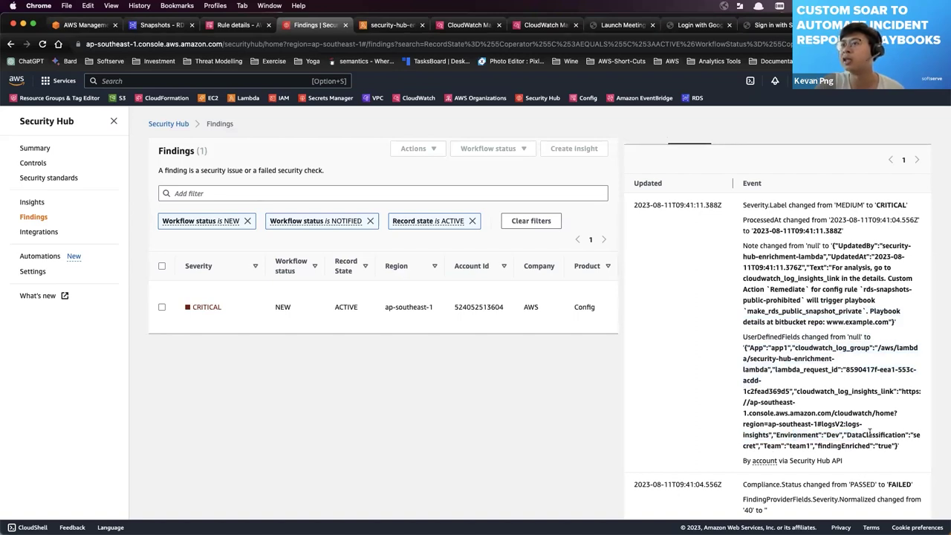
pyautogui.moveTo(892, 443)
pyautogui.mouseDown()
pyautogui.moveTo(861, 430)
pyautogui.moveTo(891, 446)
pyautogui.mouseUp()
pyautogui.click(815, 450)
pyautogui.click(779, 427)
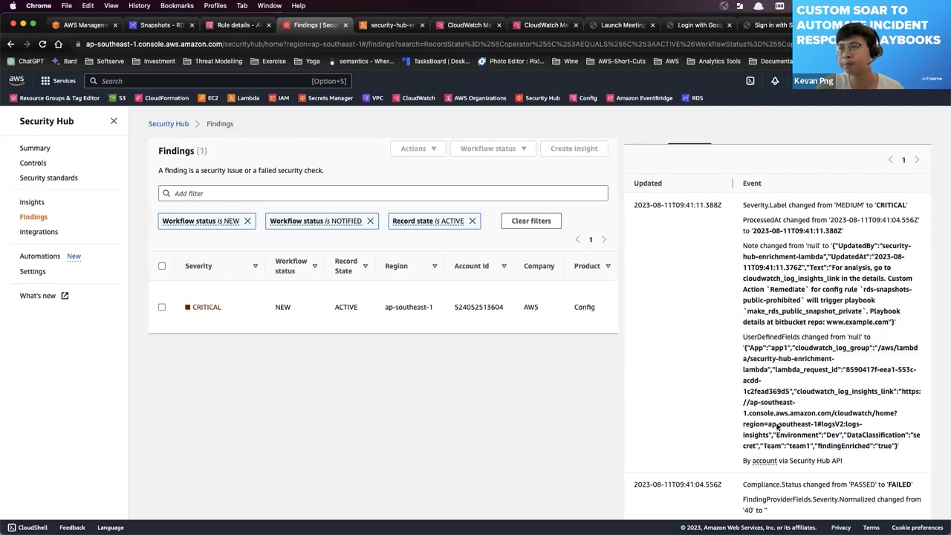
pyautogui.scroll(1, 778, 428)
pyautogui.moveTo(856, 473); pyautogui.dragTo(771, 297)
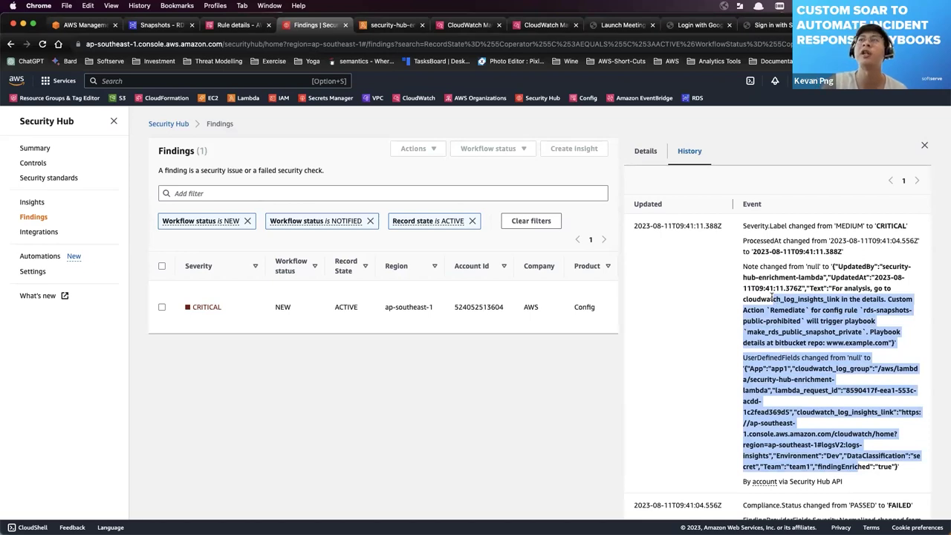
pyautogui.click(771, 298)
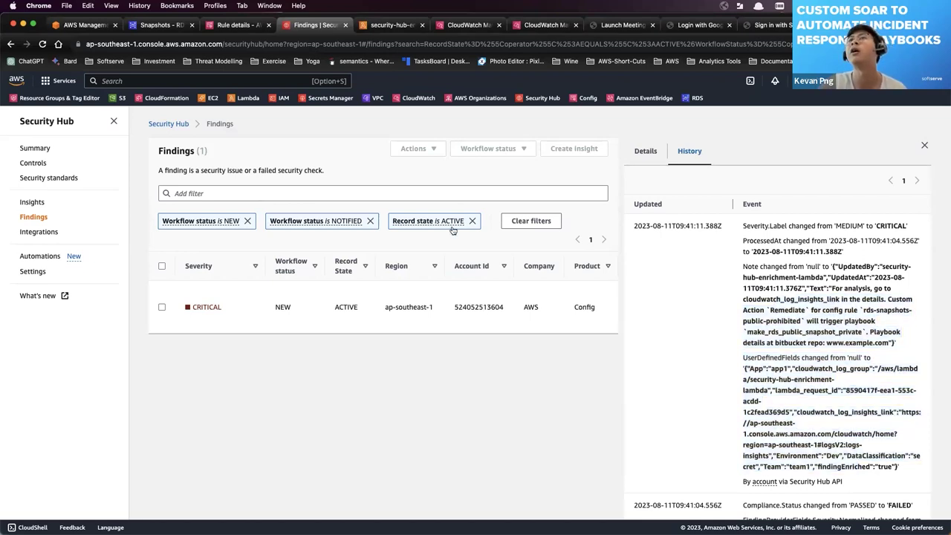
# Return to the finding's details and expand its notes to read the entry from security-hub-enrichment-lambda
pyautogui.click(630, 154)
pyautogui.scroll(-1, 742, 344)
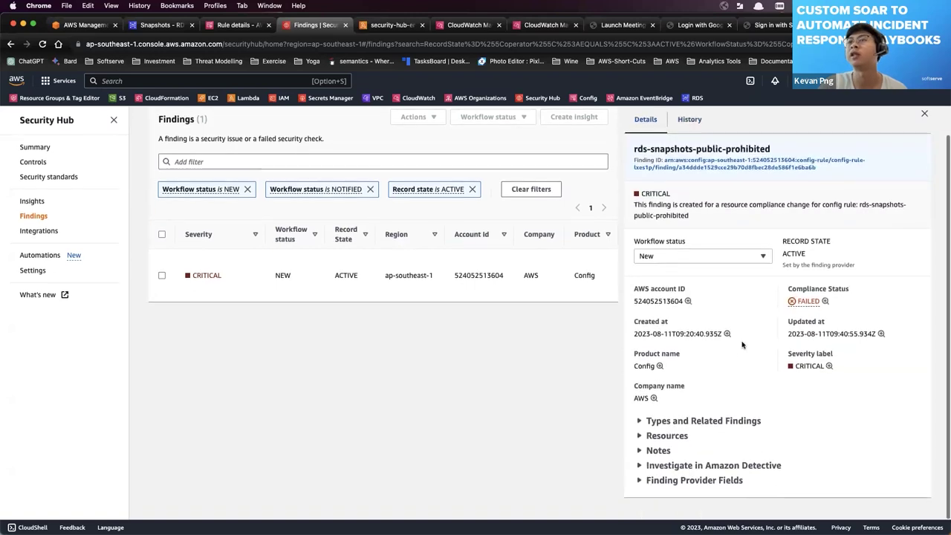
pyautogui.click(657, 451)
pyautogui.scroll(-2, 714, 424)
pyautogui.tripleClick(716, 422)
pyautogui.click(657, 444)
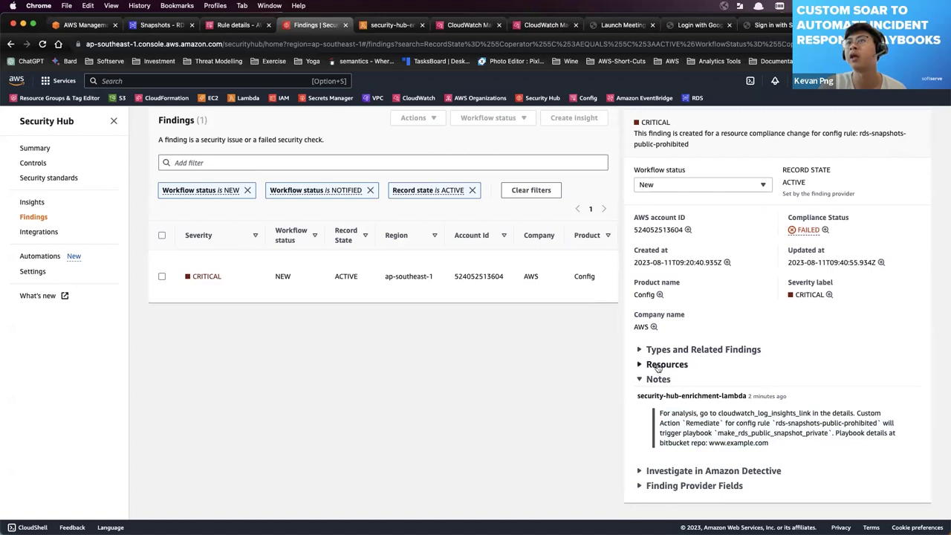
# Open the finding's JSON and examine its UserDefinedFields block
pyautogui.scroll(1, 675, 238)
pyautogui.scroll(1, 674, 238)
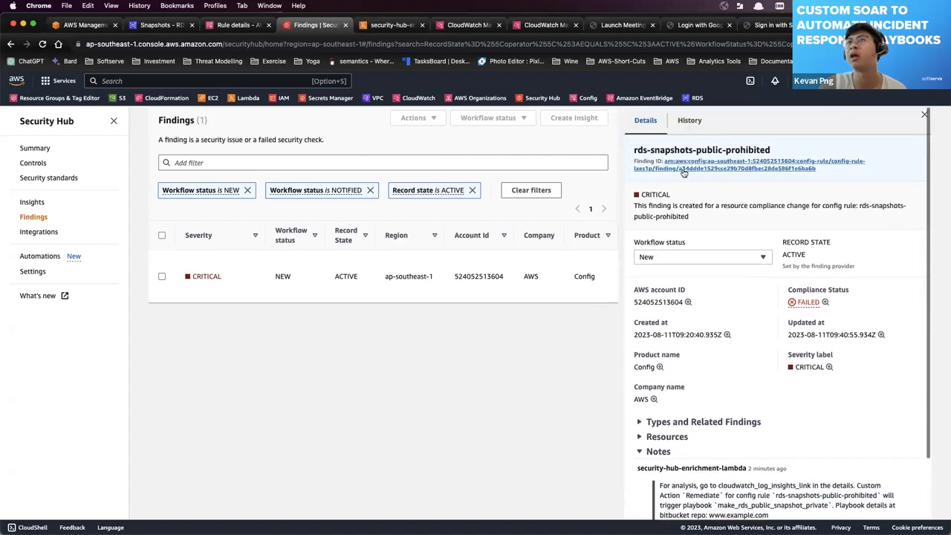
pyautogui.click(698, 162)
pyautogui.scroll(-5, 309, 361)
pyautogui.scroll(-2, 310, 361)
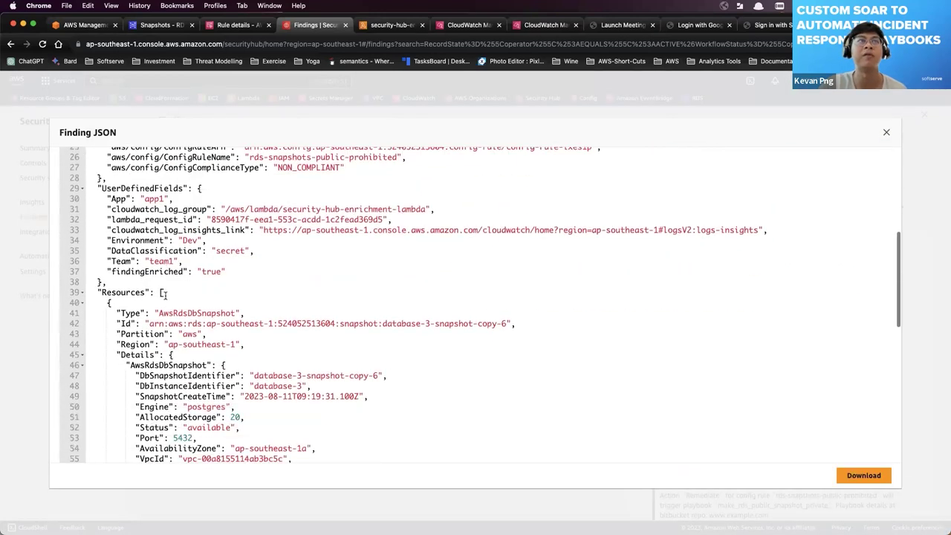
pyautogui.scroll(4, 165, 295)
pyautogui.moveTo(116, 302); pyautogui.dragTo(186, 396)
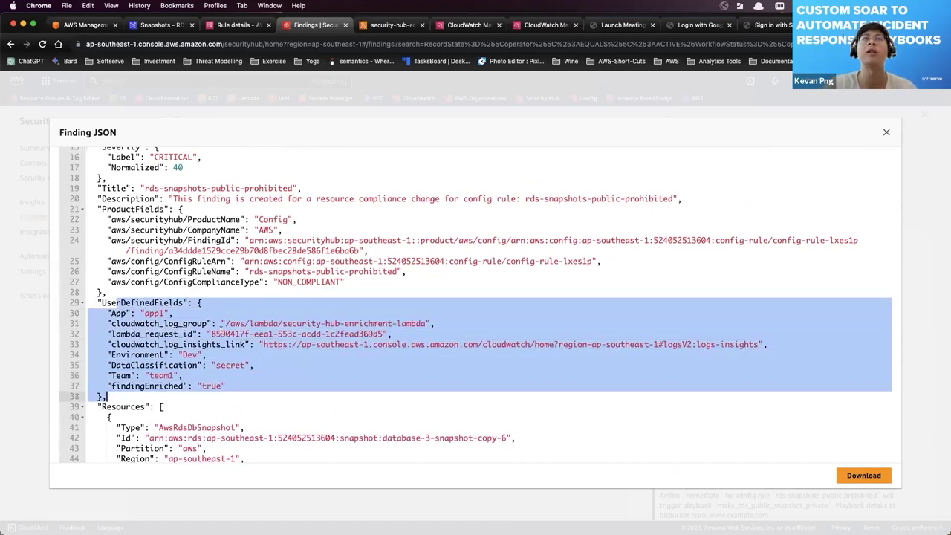
# Copy the first block of the lambda_request_id, 8590417f, from the finding's JSON and close the JSON view
pyautogui.click(221, 334)
pyautogui.moveTo(211, 334); pyautogui.dragTo(246, 334)
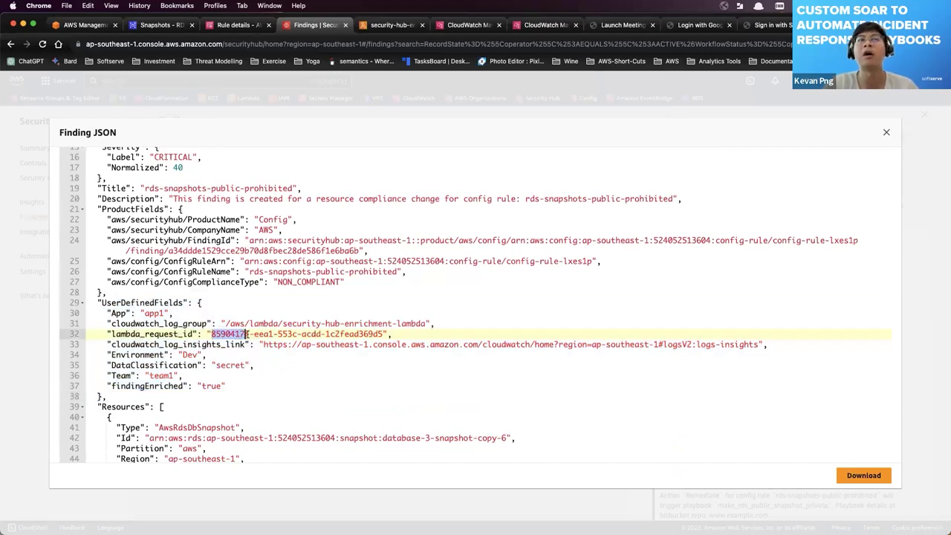
pyautogui.click(885, 132)
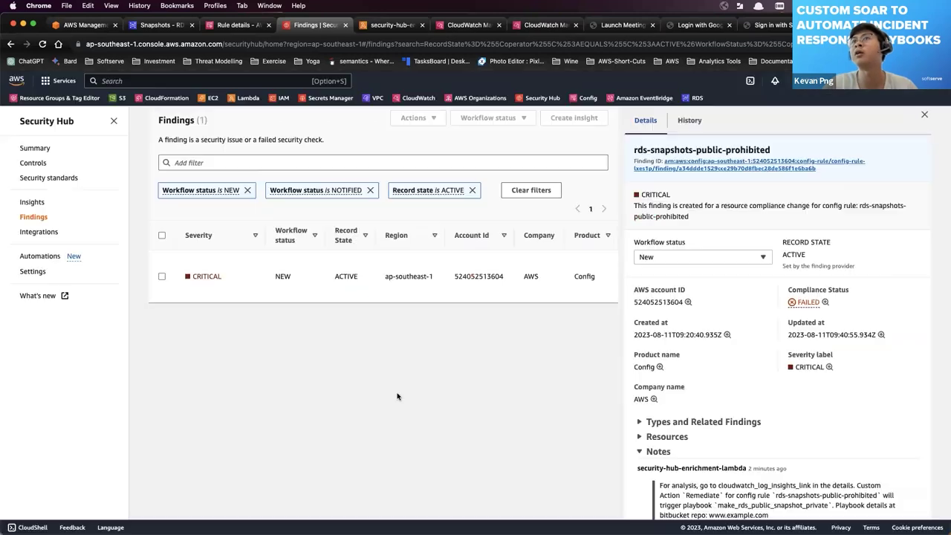
# Switch to the CloudWatch Logs Insights query, set its message filter to 8590417f and run it
pyautogui.click(468, 24)
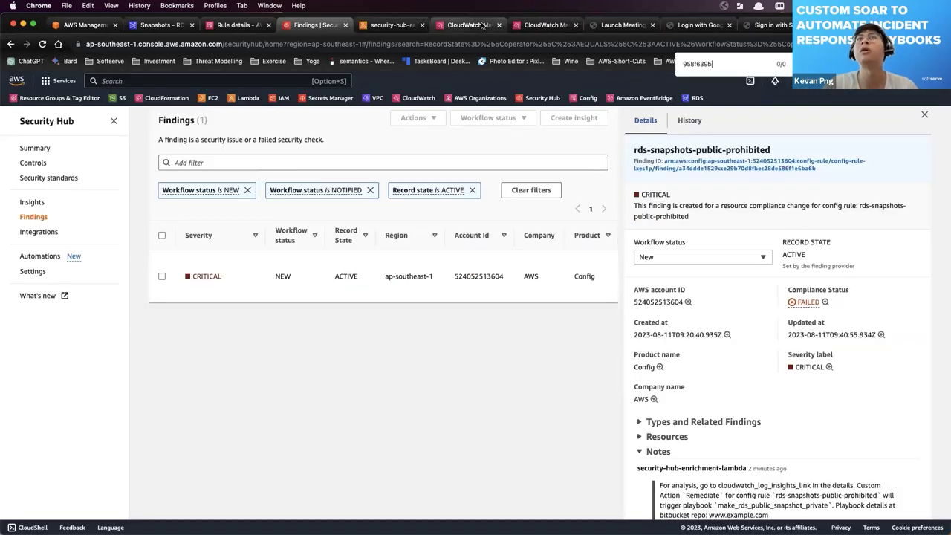
pyautogui.click(546, 25)
pyautogui.scroll(15, 502, 165)
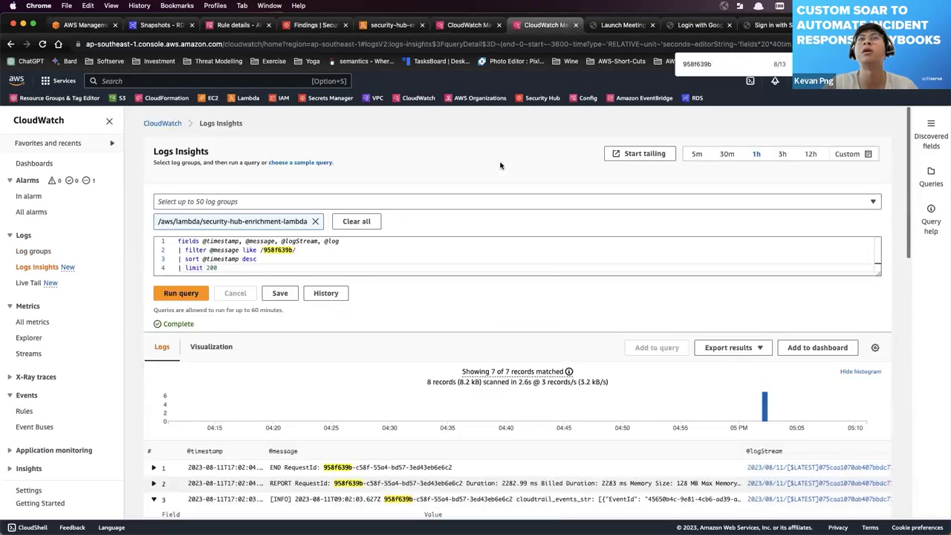
pyautogui.doubleClick(274, 250)
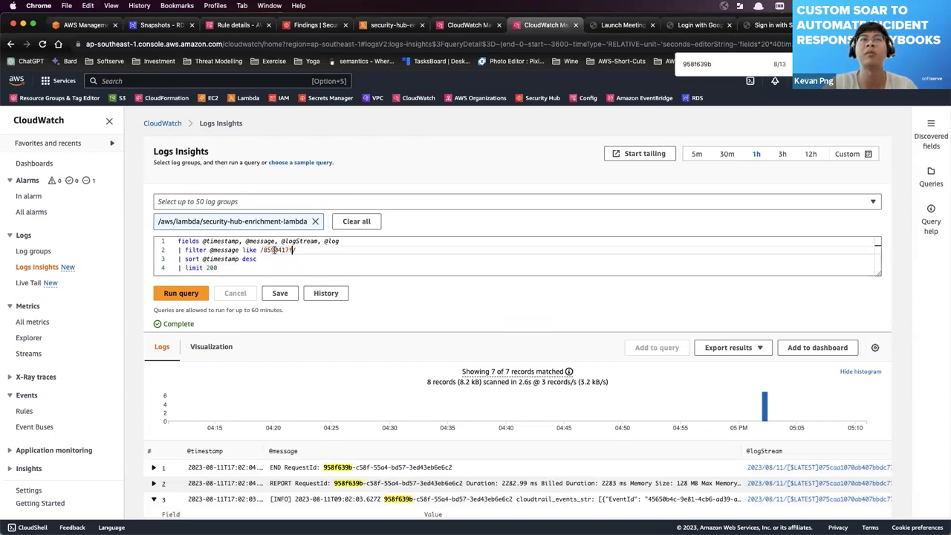
pyautogui.write('8590417f')
pyautogui.hotkey('ctrl', 'Return')
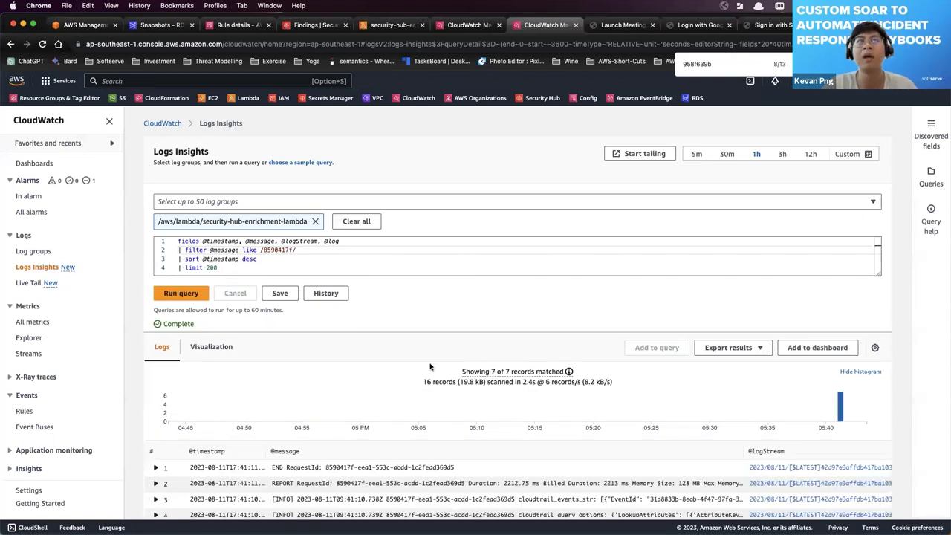
# Expand the log record containing cloudtrail_events_str and inspect its CloudTrail event name
pyautogui.scroll(-2, 431, 367)
pyautogui.click(535, 430)
pyautogui.scroll(-6, 535, 430)
pyautogui.scroll(3, 536, 430)
pyautogui.scroll(-3, 535, 430)
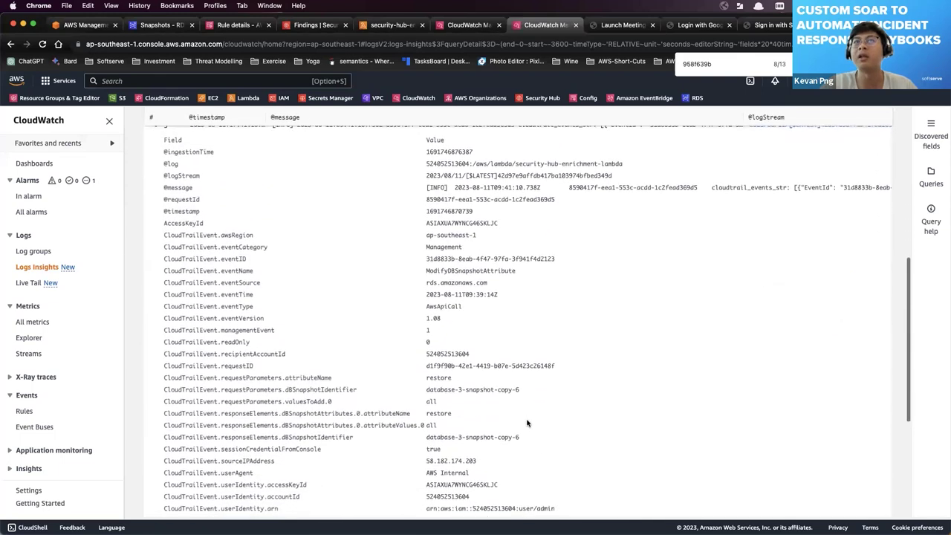
pyautogui.doubleClick(472, 244)
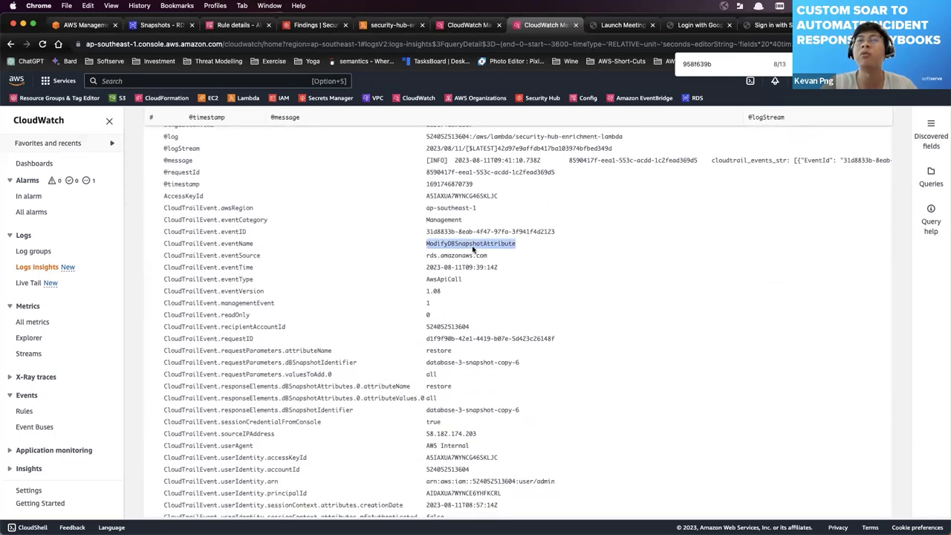
# Examine the CloudTrail record's request parameters, including the snapshot identifier, the added value and the restore attribute
pyautogui.scroll(-1, 466, 278)
pyautogui.scroll(-1, 464, 280)
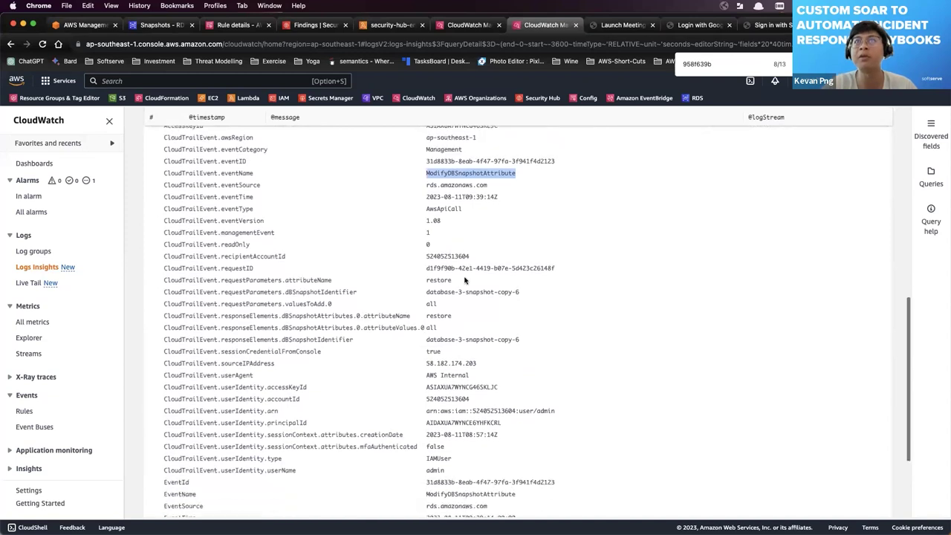
pyautogui.tripleClick(450, 292)
pyautogui.scroll(-1, 451, 291)
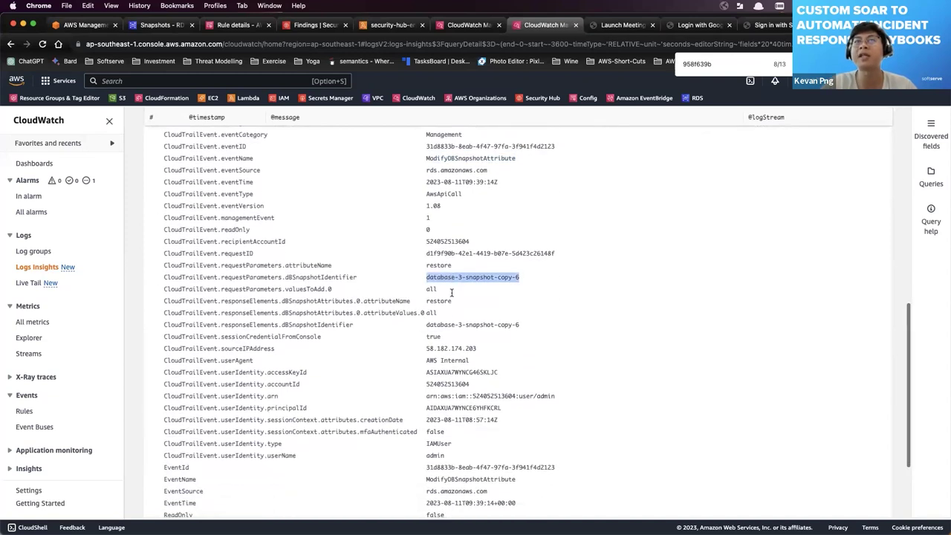
pyautogui.moveTo(452, 302)
pyautogui.mouseDown()
pyautogui.moveTo(427, 301)
pyautogui.moveTo(428, 290)
pyautogui.moveTo(456, 302)
pyautogui.mouseUp()
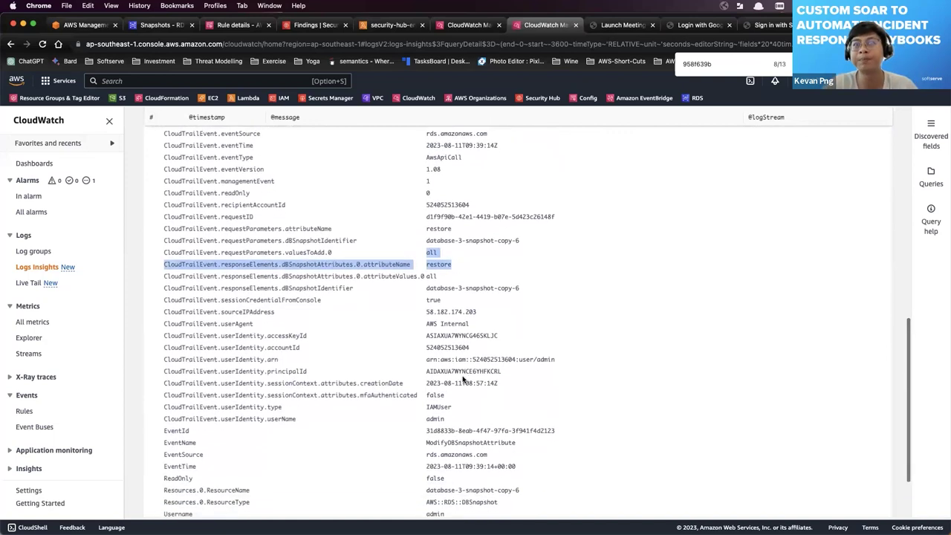
# Examine the record's user identity type and user name, along with its affected resource name and type
pyautogui.scroll(-2, 463, 377)
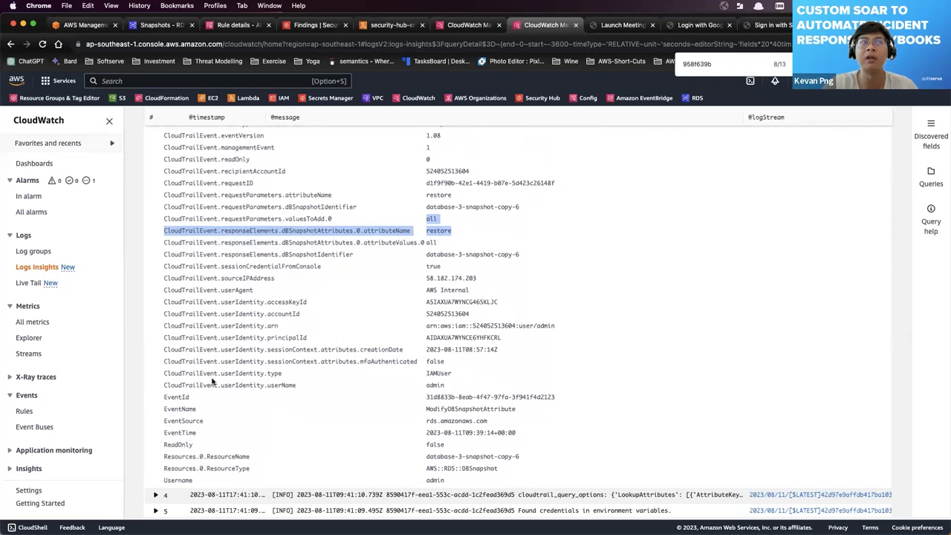
pyautogui.moveTo(212, 380); pyautogui.dragTo(296, 385)
pyautogui.doubleClick(442, 384)
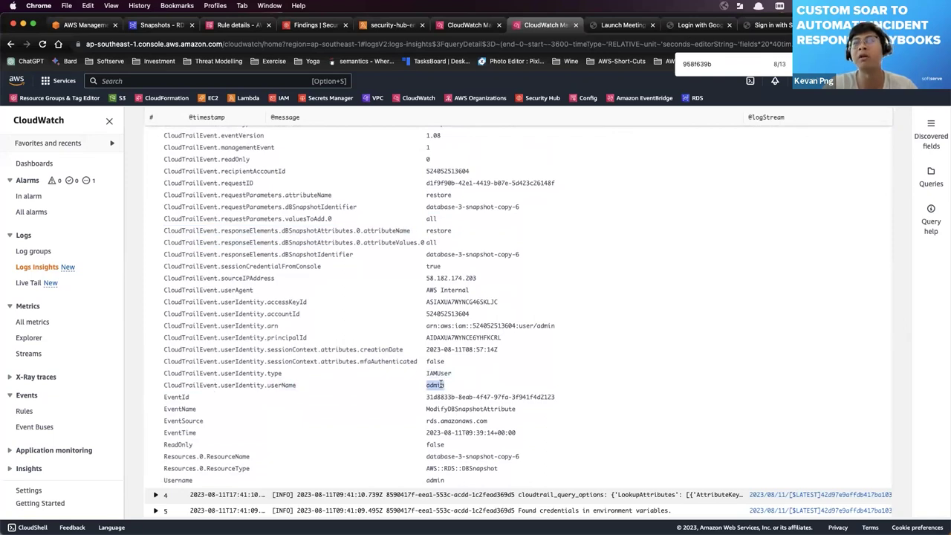
pyautogui.scroll(-1, 440, 384)
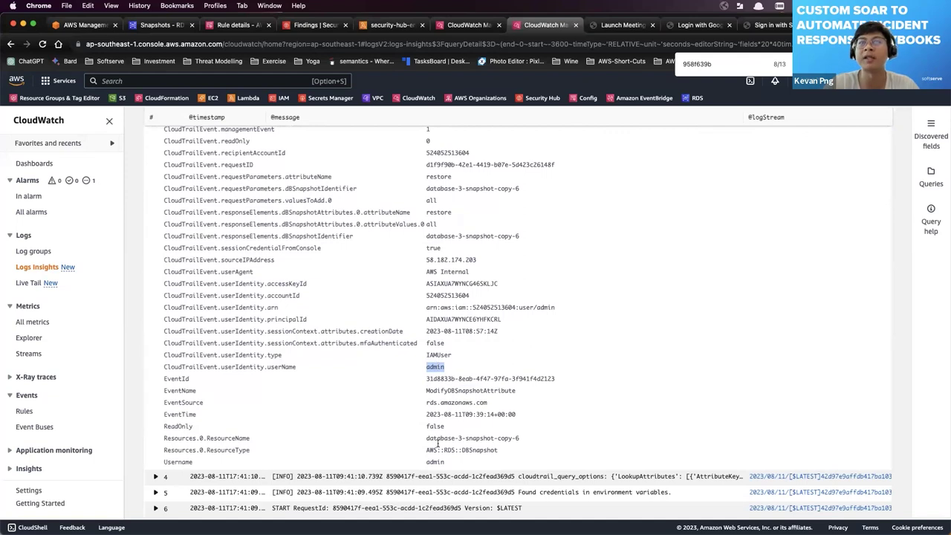
pyautogui.scroll(-1, 437, 444)
pyautogui.click(437, 407)
pyautogui.moveTo(437, 407); pyautogui.dragTo(439, 443)
pyautogui.click(440, 440)
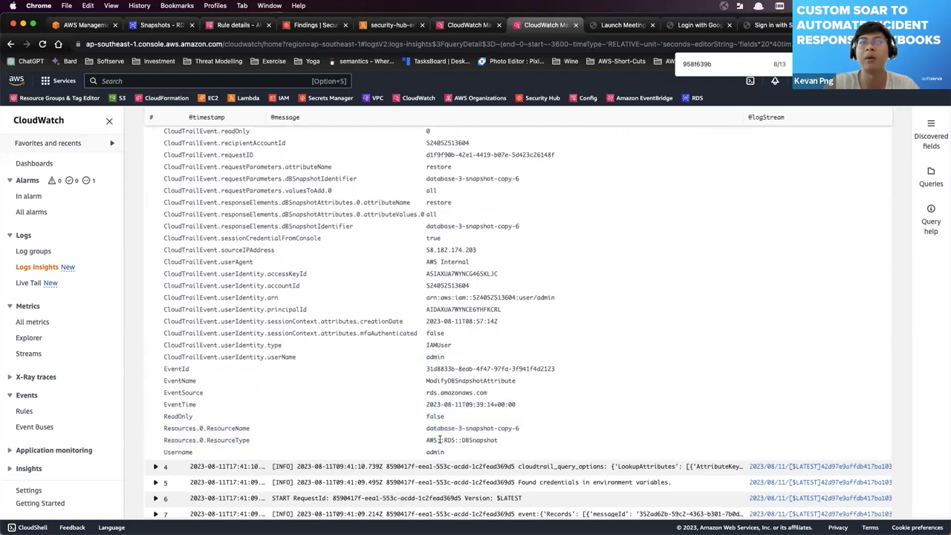
# Return to the start of the expanded record and review its event fields from awsRegion to readOnly
pyautogui.scroll(10, 440, 440)
pyautogui.moveTo(451, 285); pyautogui.dragTo(469, 391)
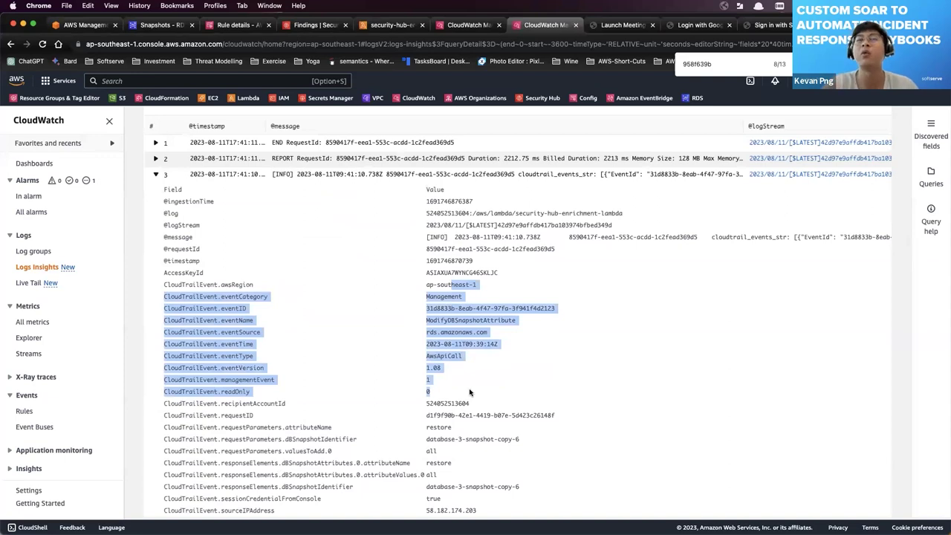
pyautogui.scroll(-2, 470, 392)
pyautogui.click(470, 390)
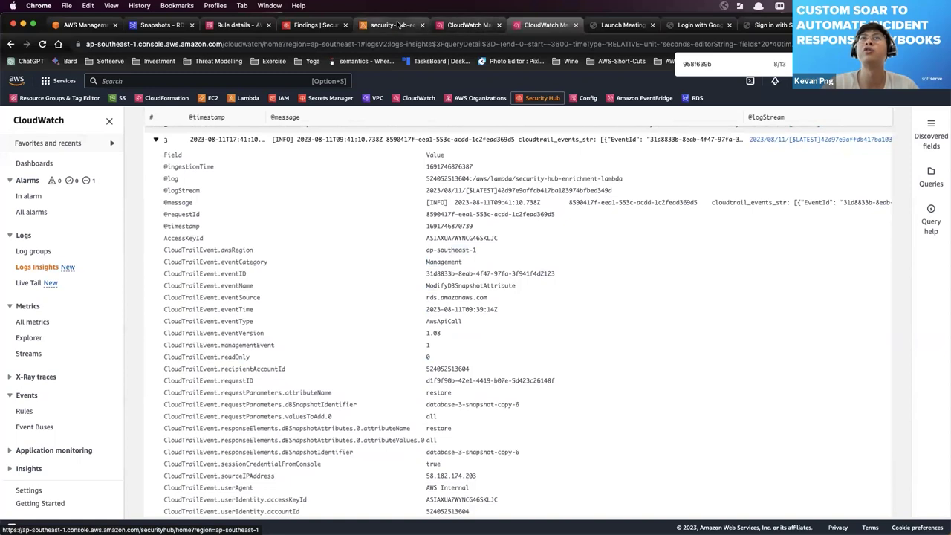
# Return to the Security Hub findings, check the finding's severity and close its details
pyautogui.click(390, 24)
pyautogui.click(300, 27)
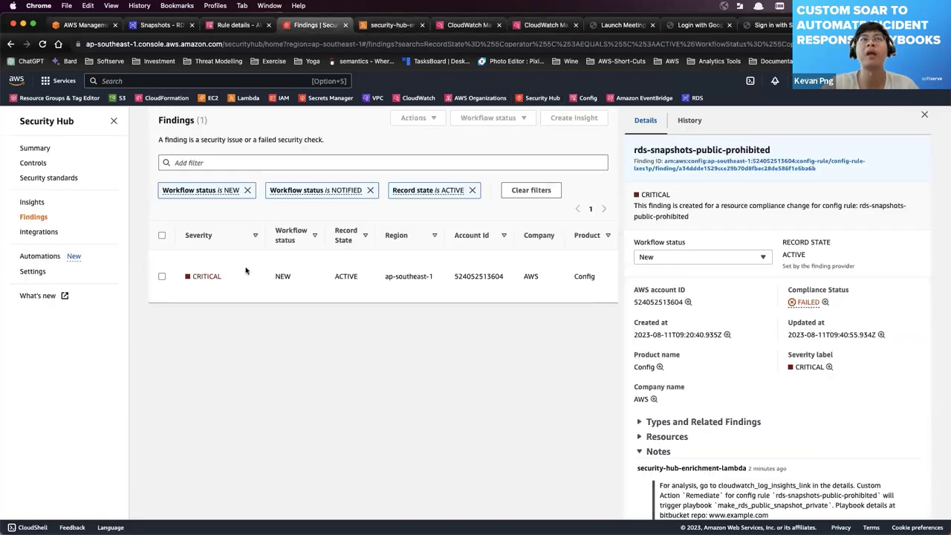
pyautogui.doubleClick(199, 276)
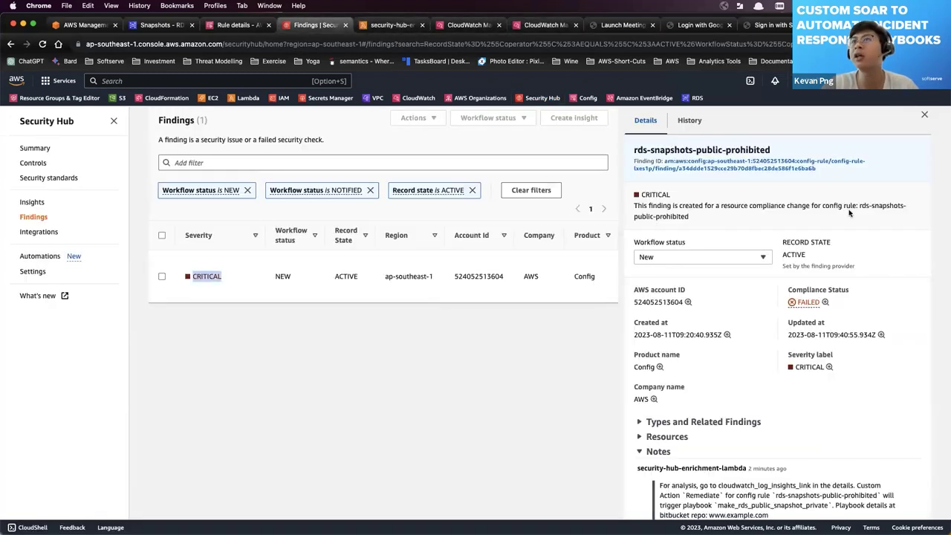
pyautogui.click(924, 114)
pyautogui.click(782, 326)
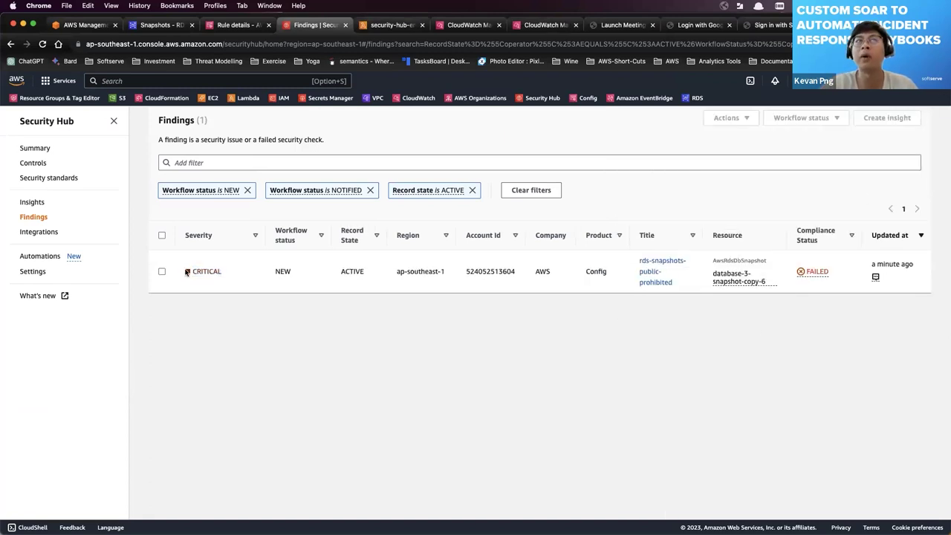
# Reopen the rds-snapshots-public-prohibited finding and read its note about the remediate action and playbook
pyautogui.click(656, 283)
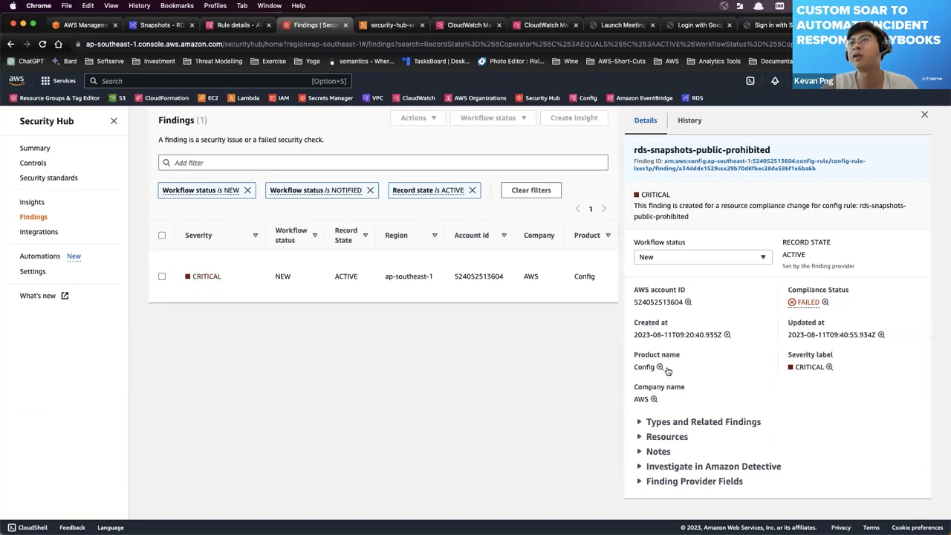
pyautogui.click(658, 451)
pyautogui.scroll(-2, 656, 448)
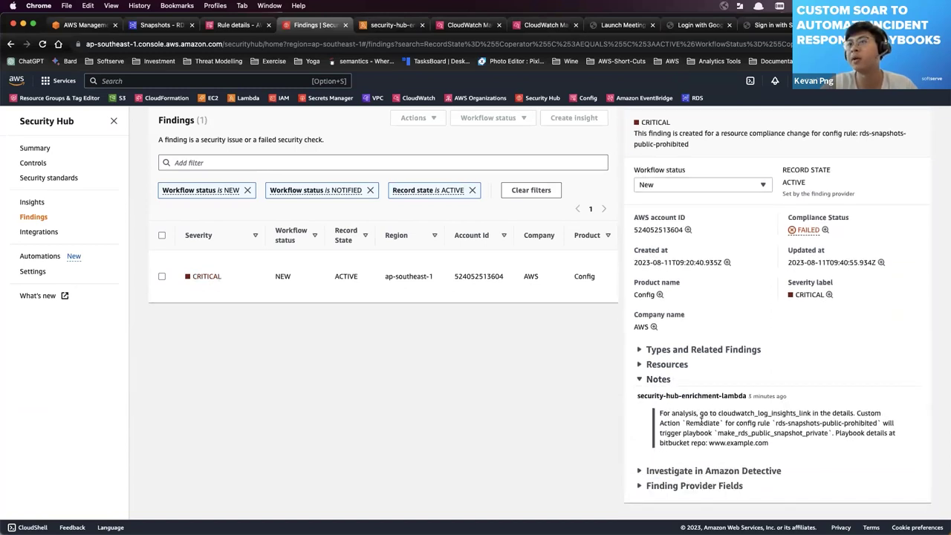
pyautogui.moveTo(705, 423); pyautogui.dragTo(743, 437)
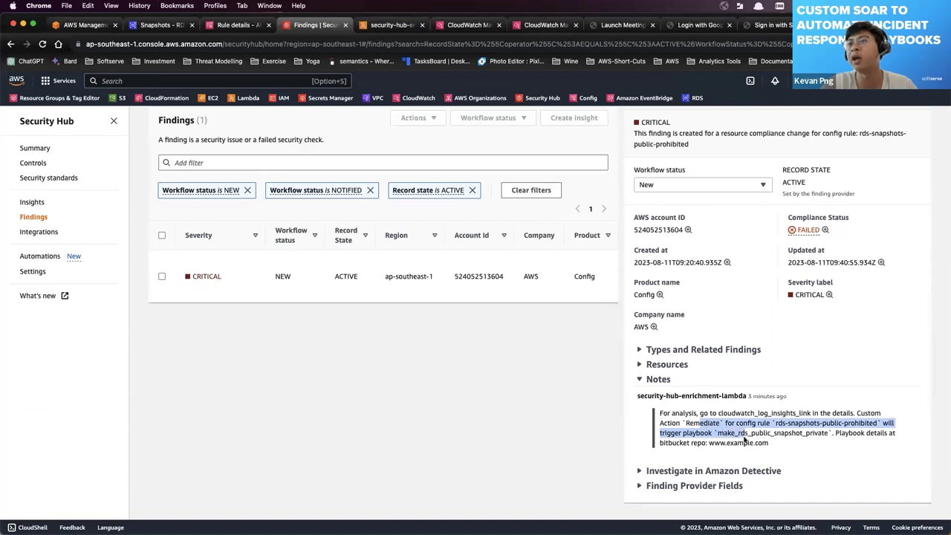
pyautogui.doubleClick(747, 435)
pyautogui.click(497, 399)
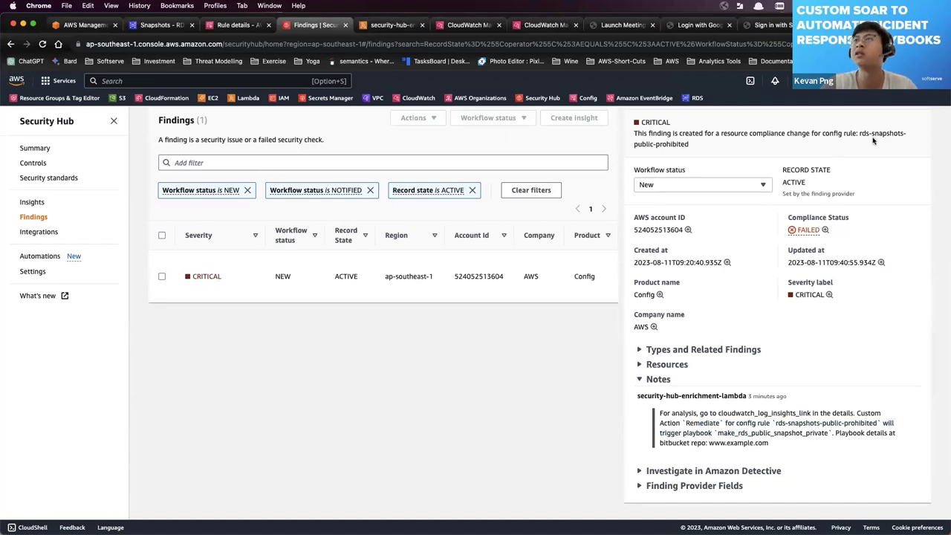
pyautogui.scroll(2, 874, 141)
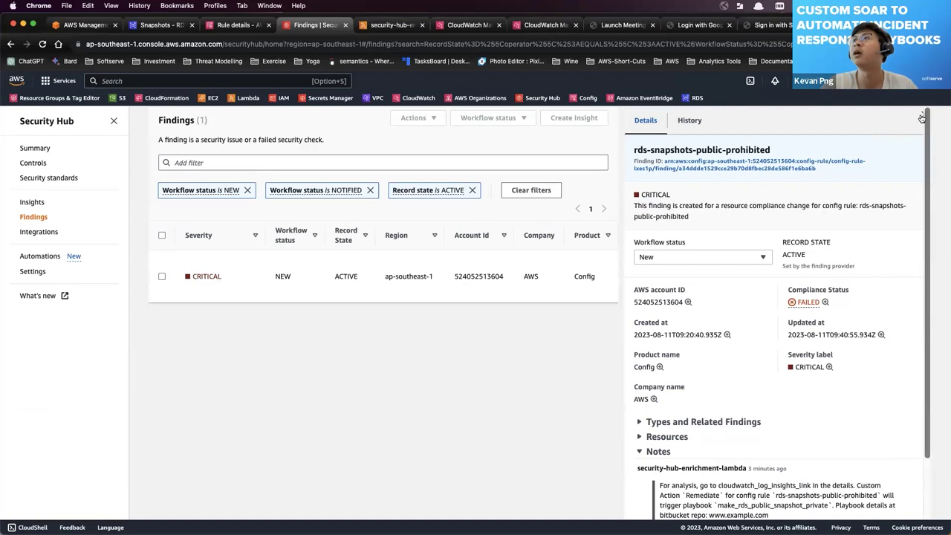
# Close the details, run the remediate custom action on the rds-snapshots-public-prohibited finding and check the resulting message
pyautogui.click(919, 117)
pyautogui.click(162, 272)
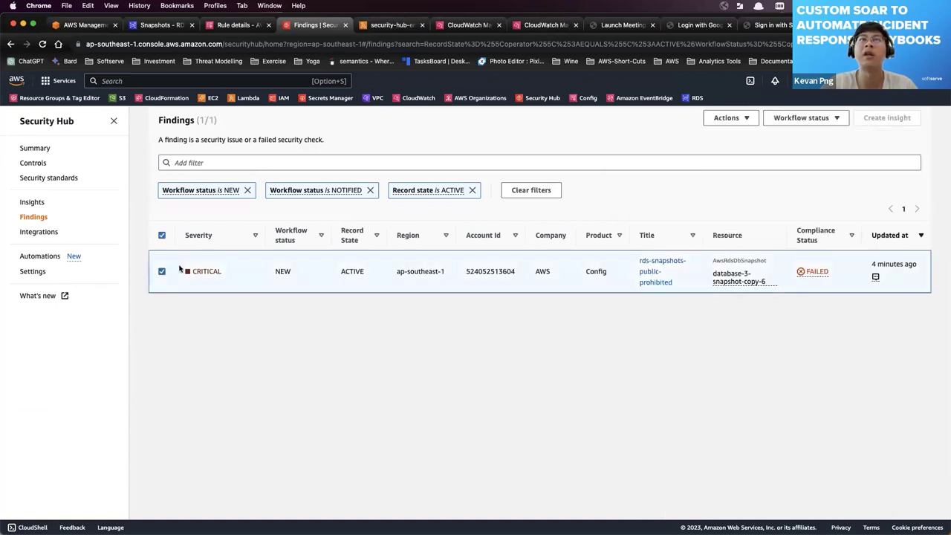
pyautogui.click(730, 118)
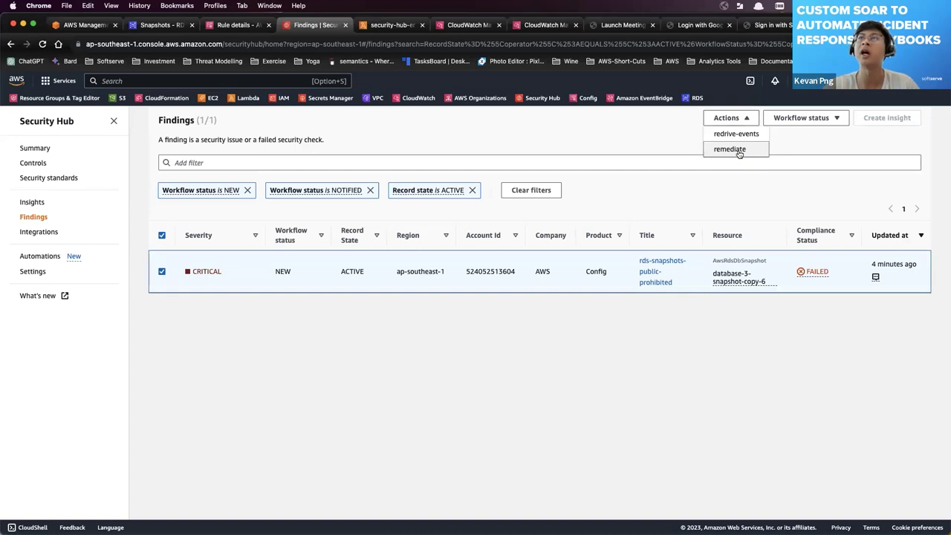
pyautogui.click(731, 149)
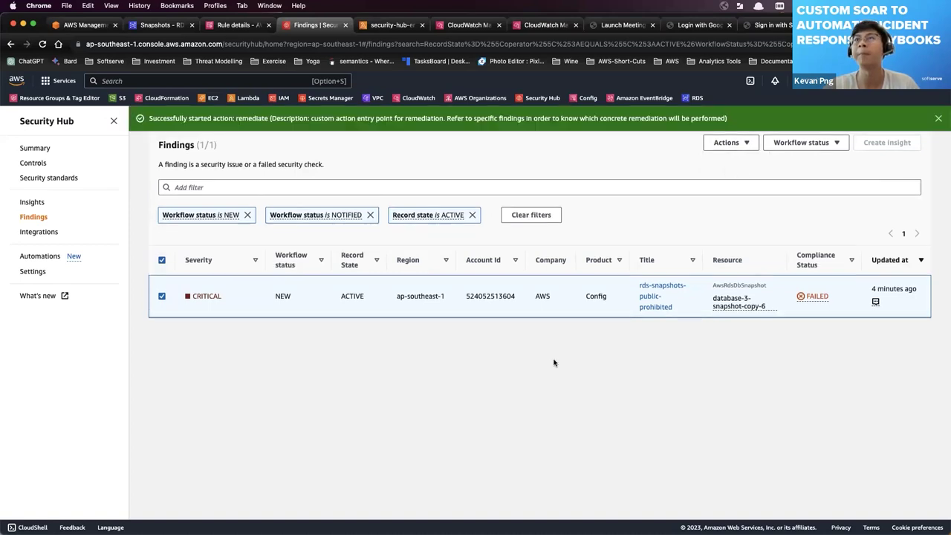
pyautogui.moveTo(242, 118); pyautogui.dragTo(392, 118)
pyautogui.click(392, 118)
pyautogui.tripleClick(392, 118)
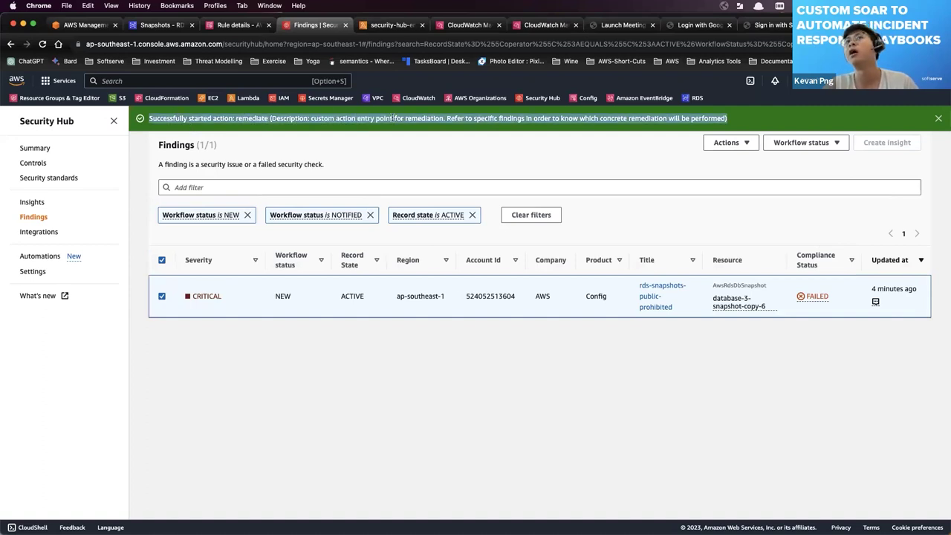
pyautogui.click(392, 159)
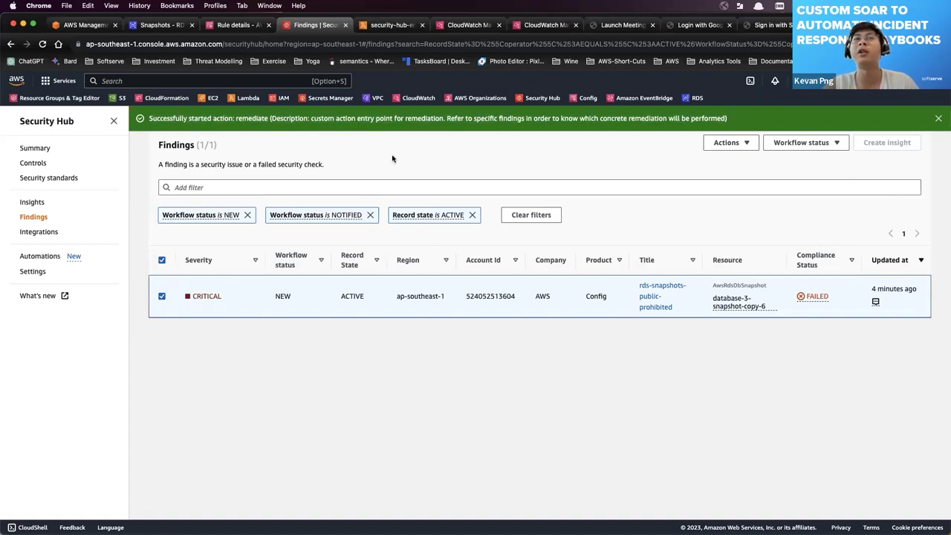
# Switch to the Custom_SOAR.drawio diagram and trace the remediation path from Security Hub through Soar Manager Lambda to the RDS snapshot
pyautogui.hotkey('ctrl', 'Up')
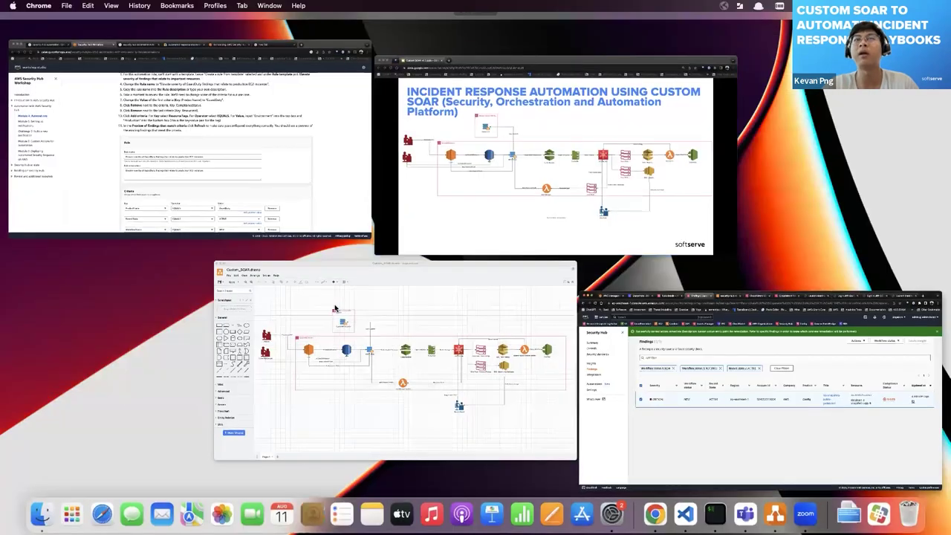
pyautogui.click(334, 309)
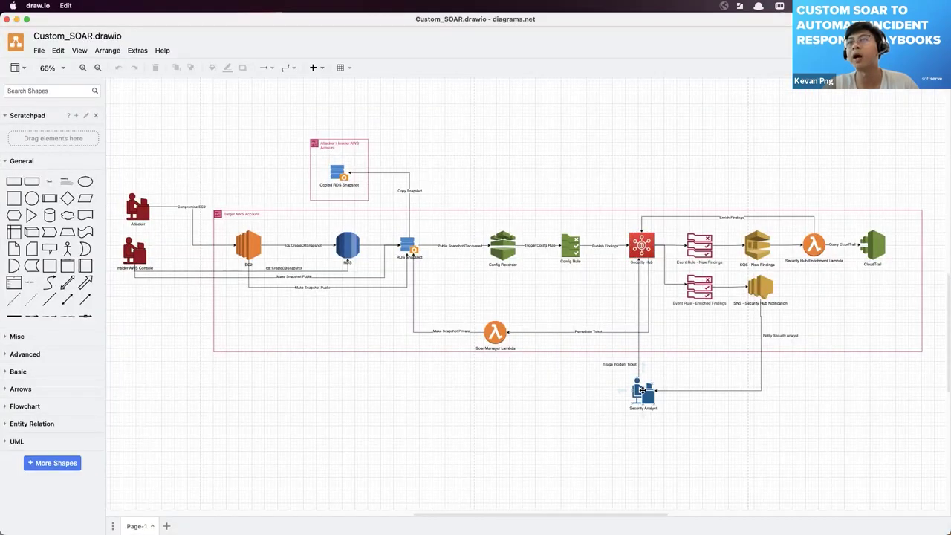
pyautogui.click(639, 249)
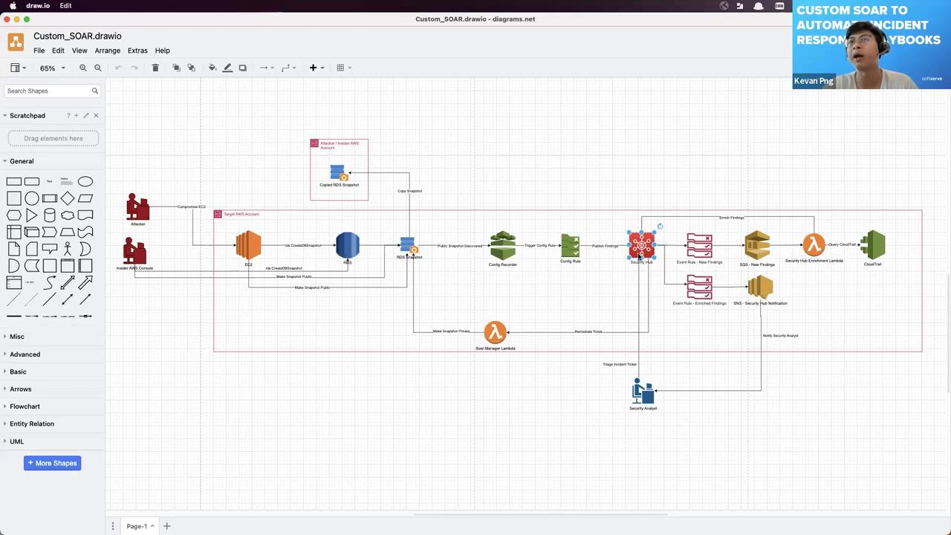
pyautogui.click(494, 329)
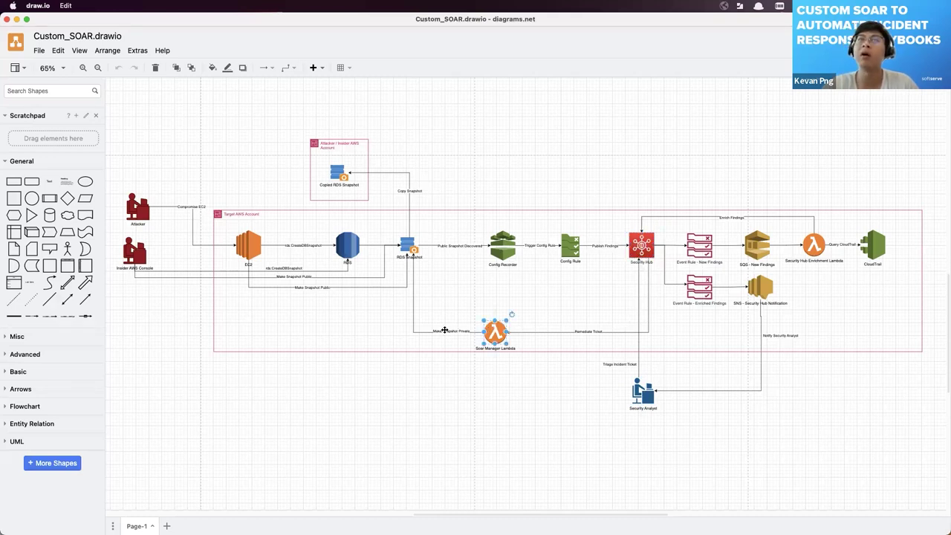
pyautogui.click(407, 246)
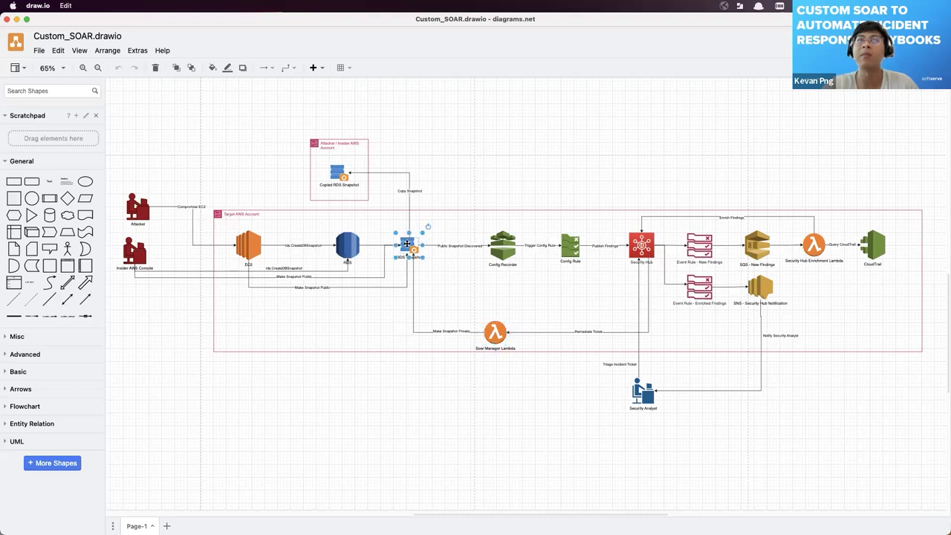
pyautogui.click(454, 332)
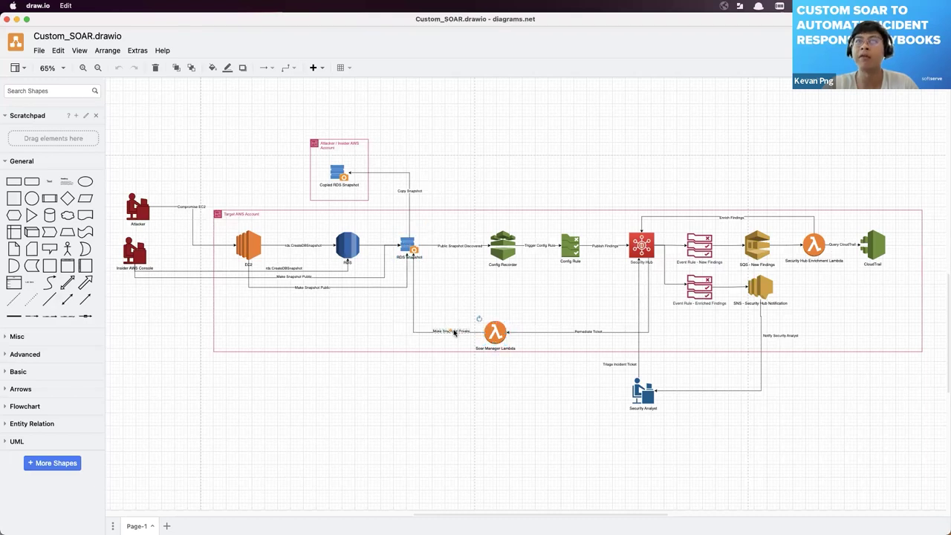
# Switch back to the AWS console in Chrome, open the sharing permissions of RDS snapshot database-3-snapshot-copy-6 and check its visibility
pyautogui.hotkey('ctrl', 'Up')
pyautogui.click(370, 311)
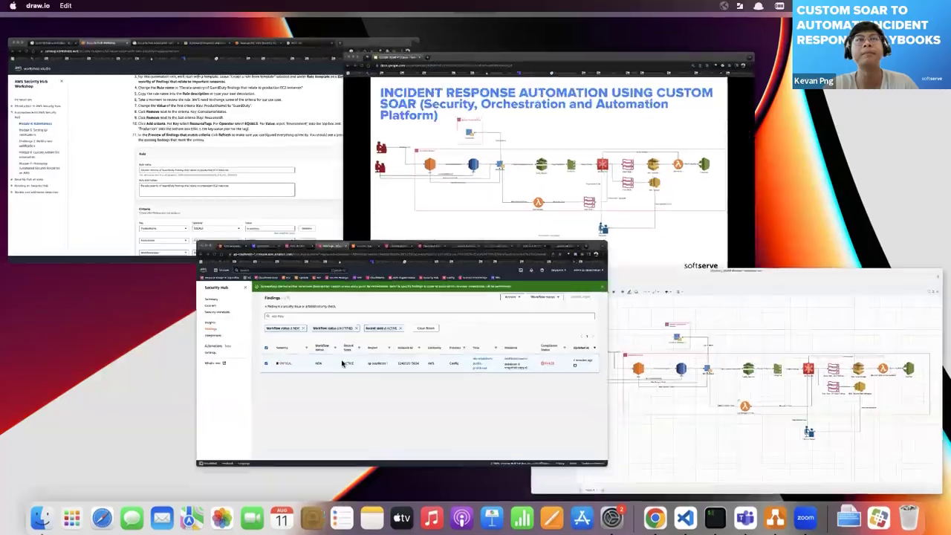
pyautogui.click(165, 24)
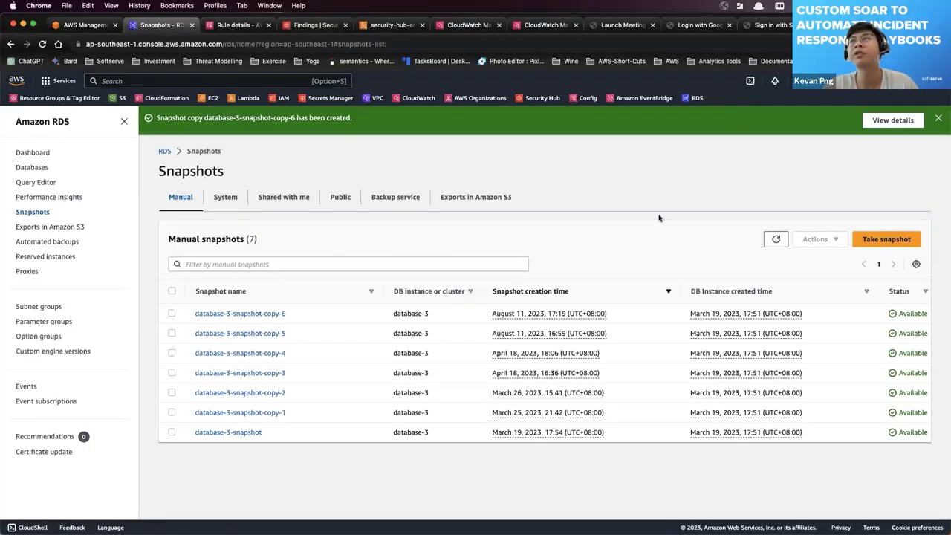
pyautogui.click(773, 238)
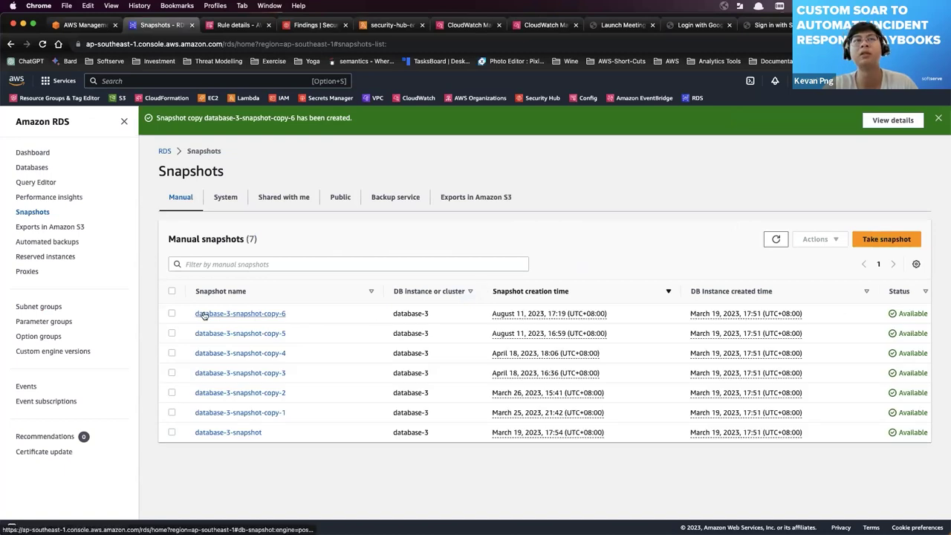
pyautogui.click(203, 312)
pyautogui.click(897, 170)
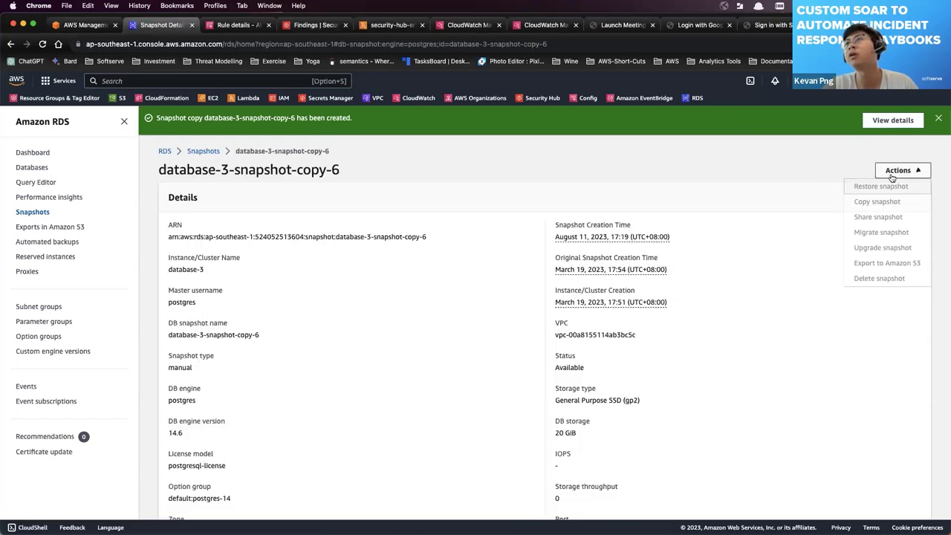
pyautogui.click(869, 216)
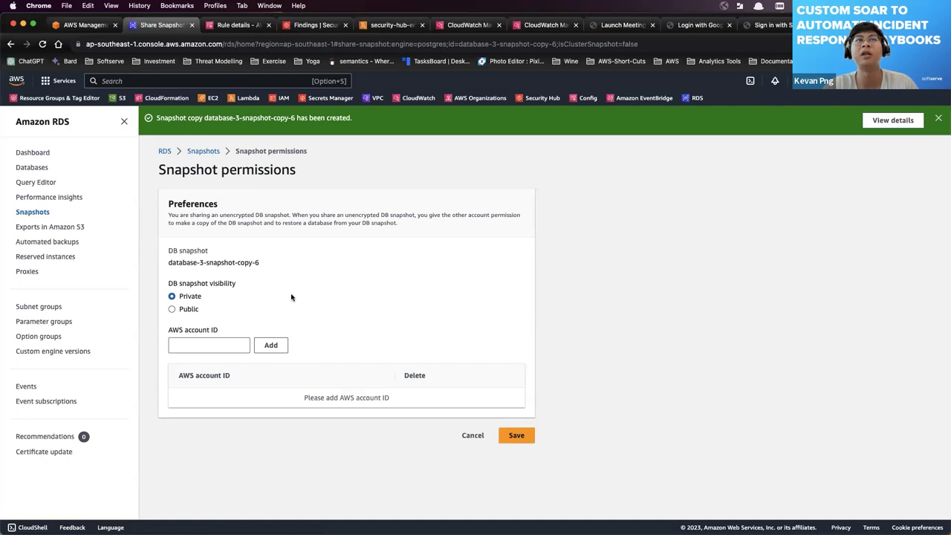
pyautogui.doubleClick(193, 295)
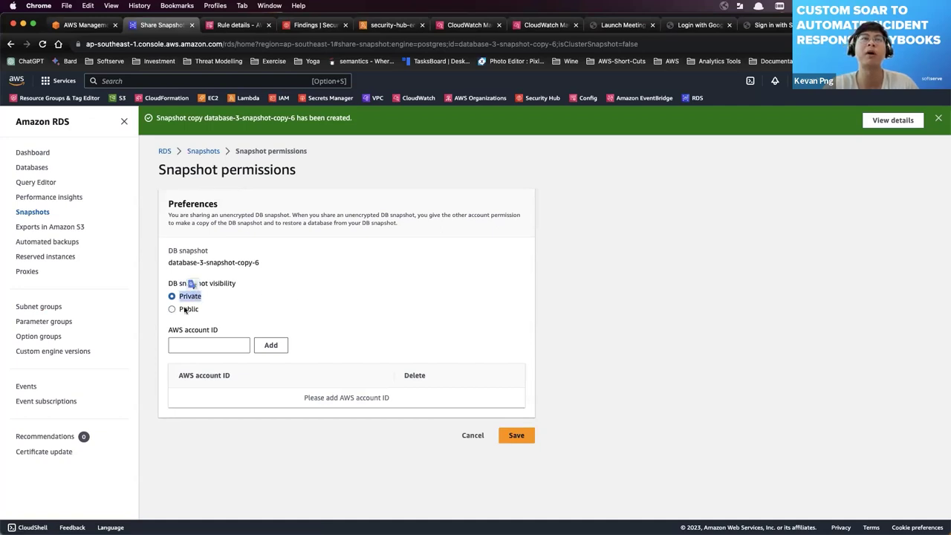
pyautogui.click(188, 297)
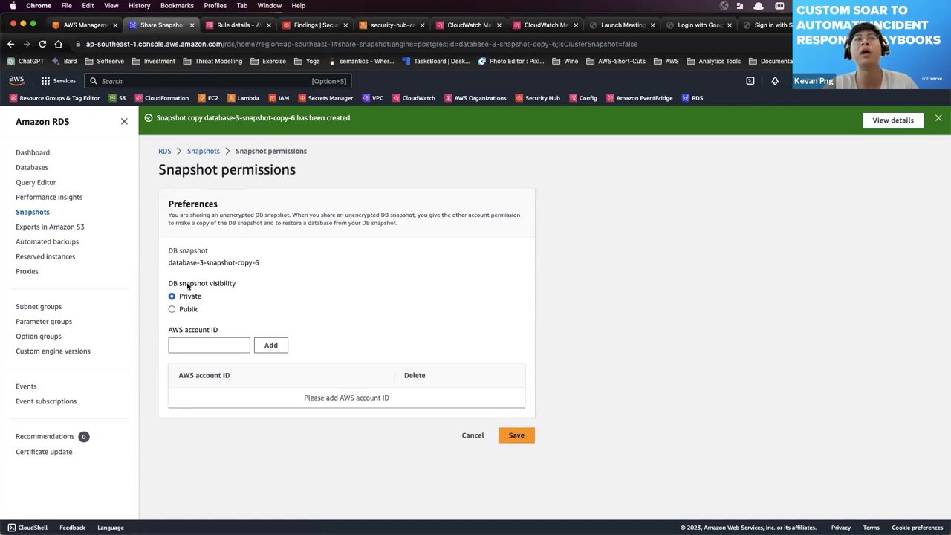
# Leave the snapshot permissions without saving, open the AWS Config rule rds-snapshots-public-prohibited and check the compliance of database-3-snapshot-copy-6
pyautogui.click(472, 437)
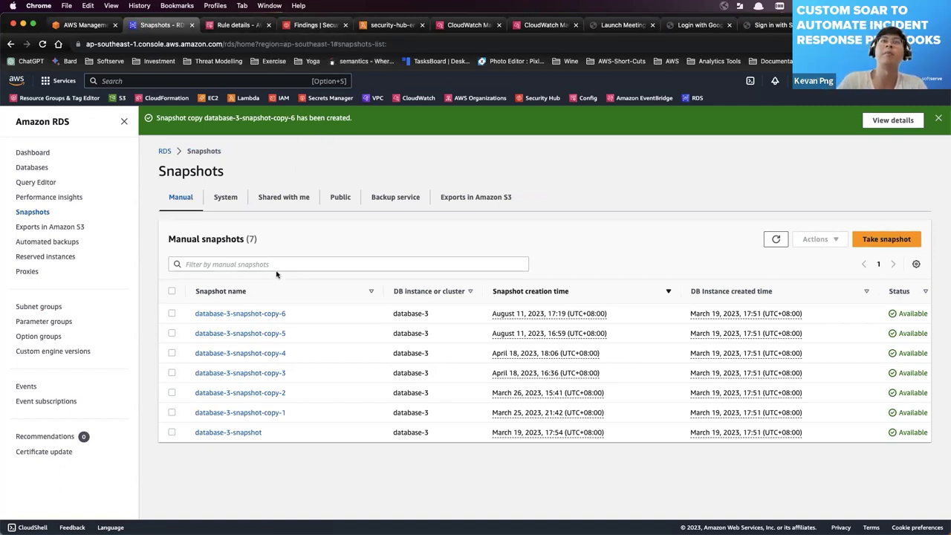
pyautogui.click(240, 25)
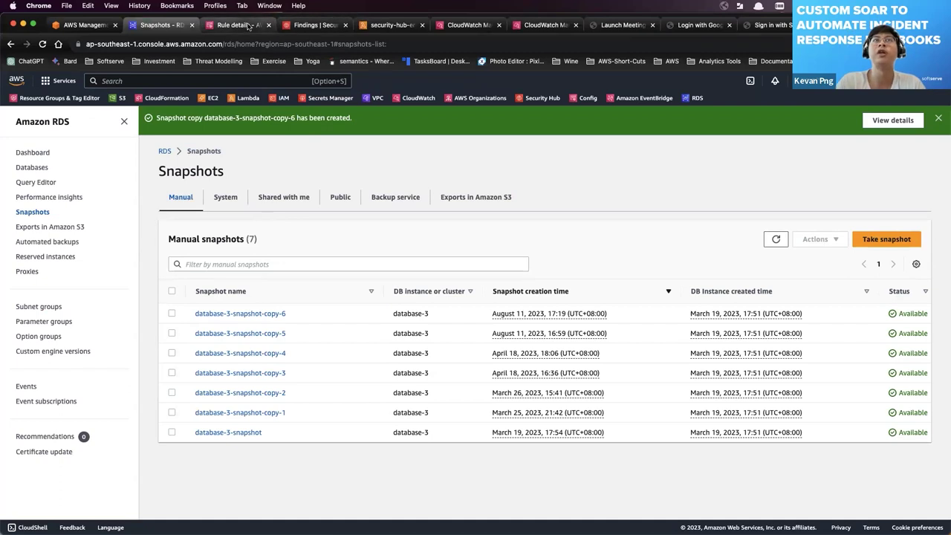
pyautogui.click(28, 184)
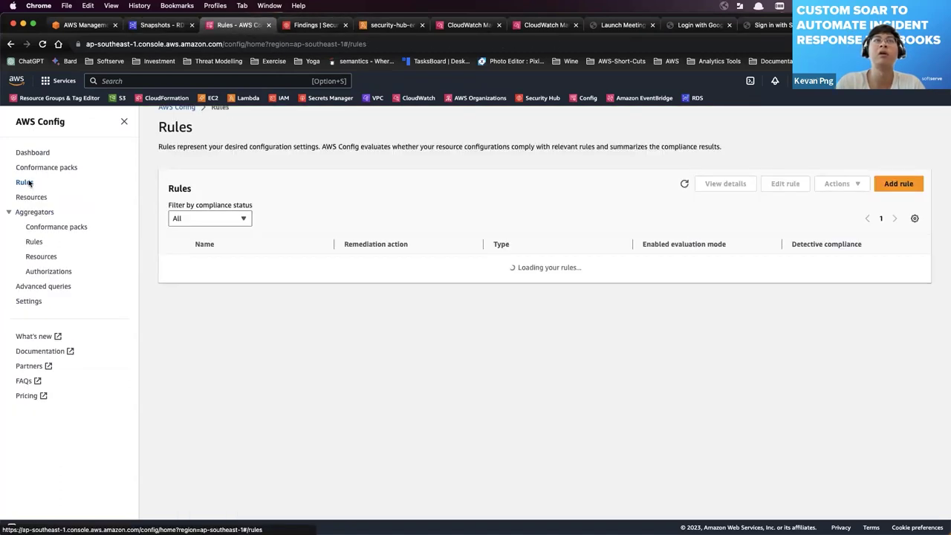
pyautogui.click(262, 267)
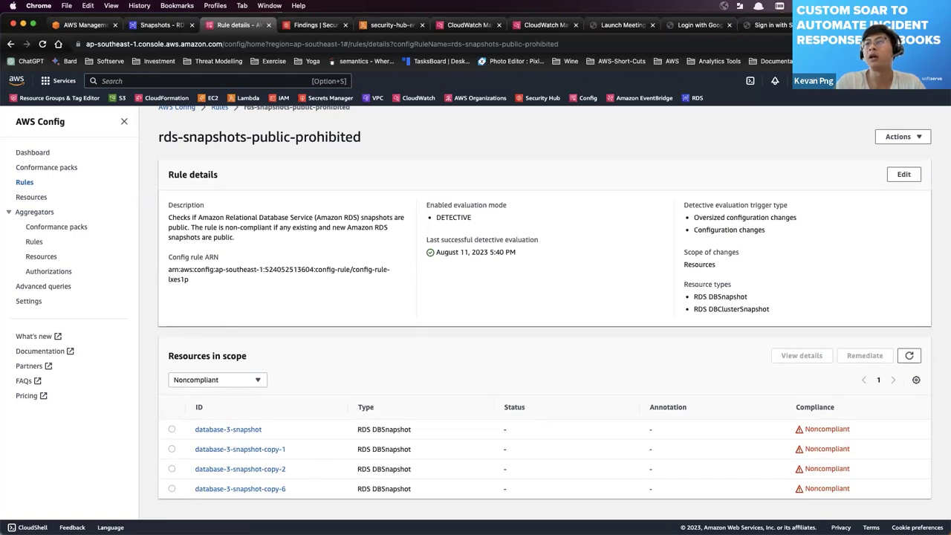
pyautogui.click(817, 488)
pyautogui.click(817, 488)
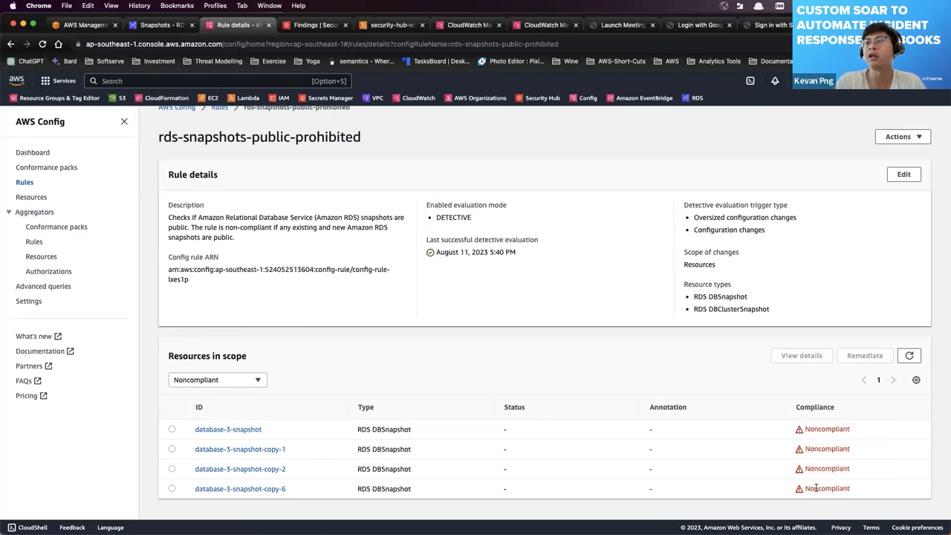
# Refresh the rule's resources in scope and set their compliance filter to All
pyautogui.click(909, 355)
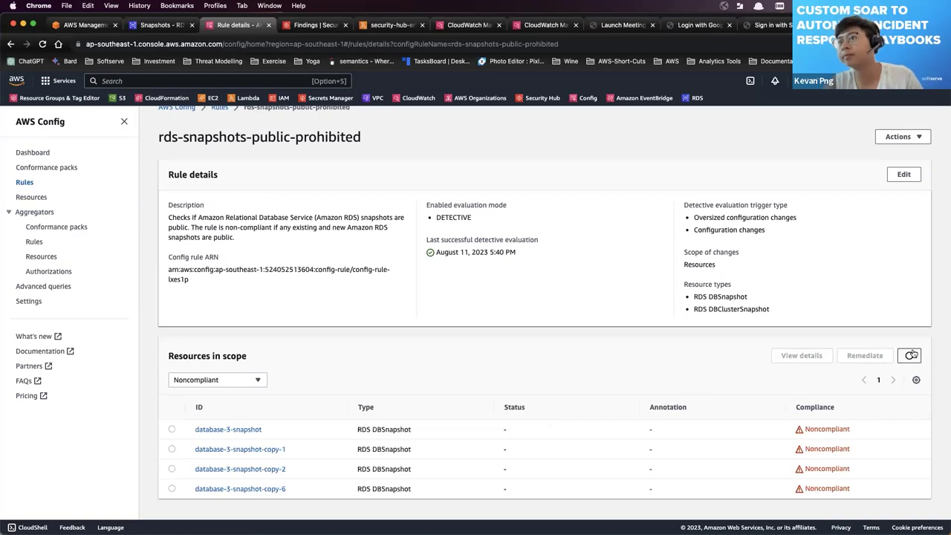
pyautogui.click(255, 380)
pyautogui.click(194, 395)
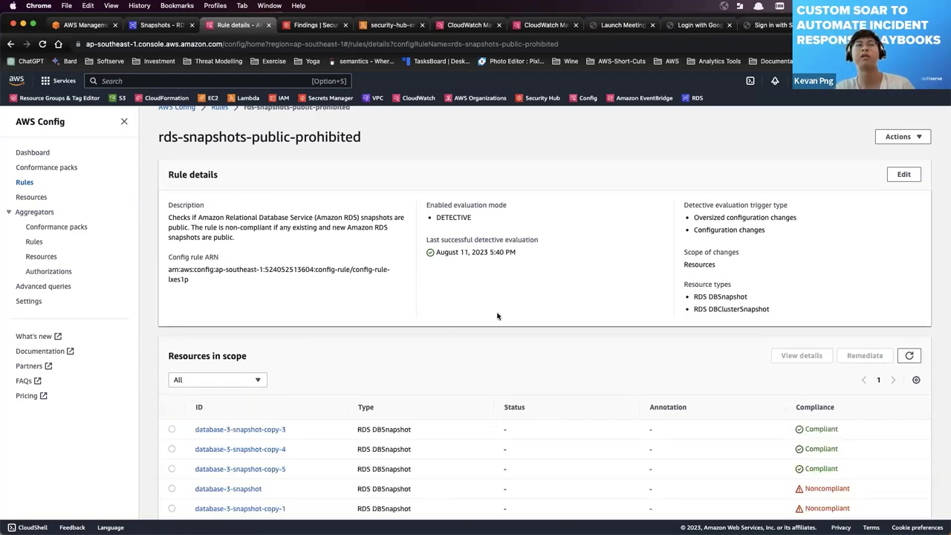
pyautogui.scroll(-1, 519, 283)
pyautogui.click(909, 305)
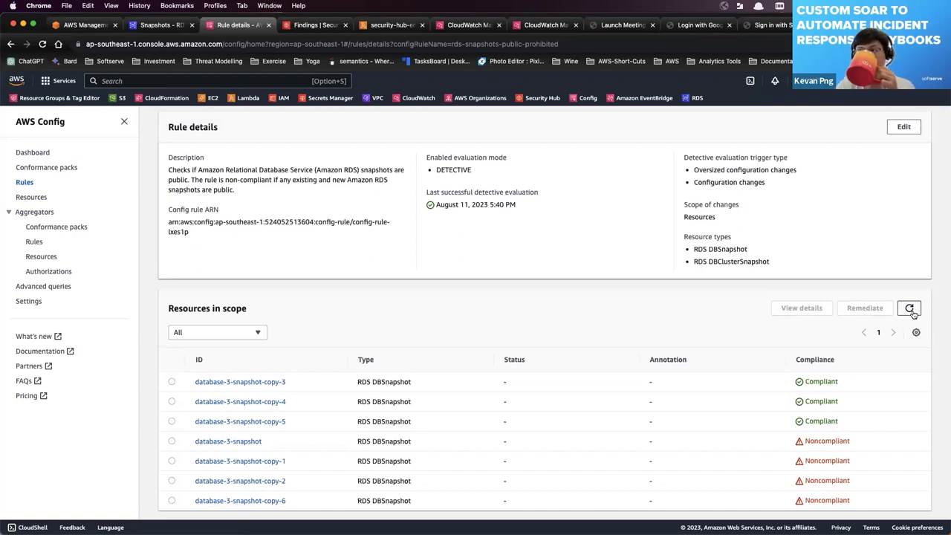
# Refresh the full list of resources in scope repeatedly to recheck the compliance of database-3-snapshot-copy-6
pyautogui.click(910, 310)
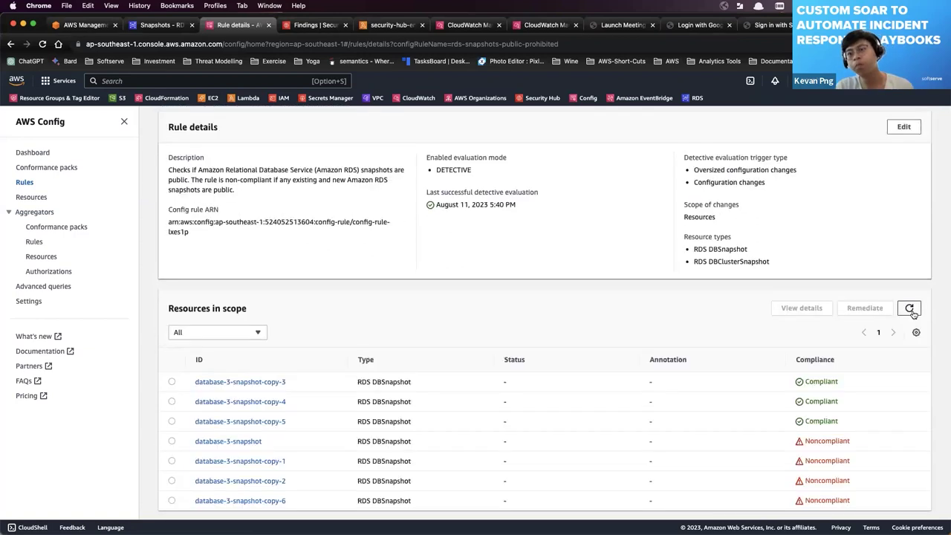
pyautogui.click(906, 312)
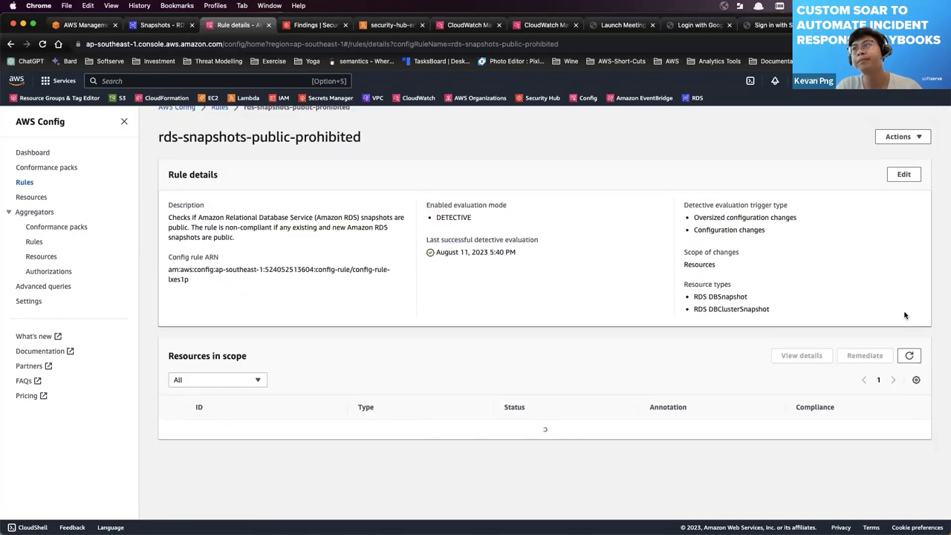
pyautogui.click(908, 312)
pyautogui.click(910, 311)
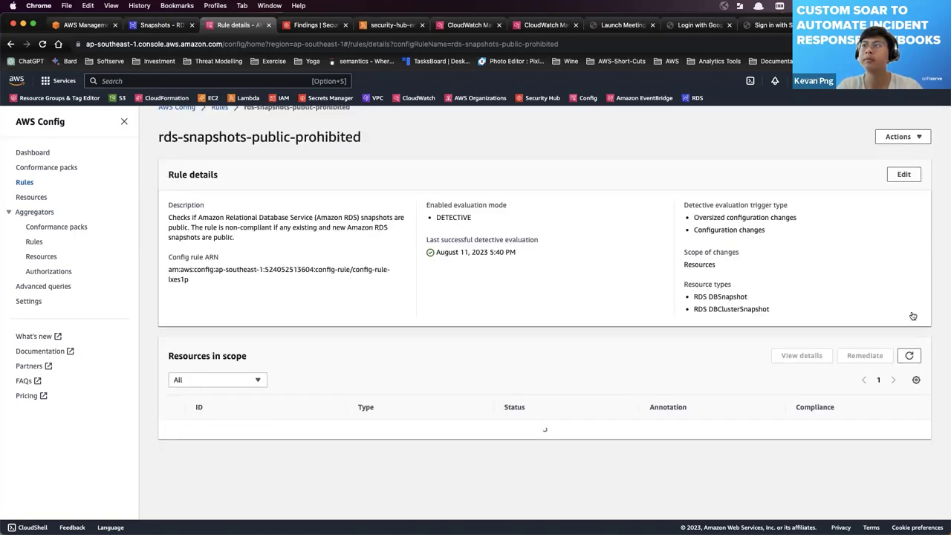
pyautogui.click(910, 310)
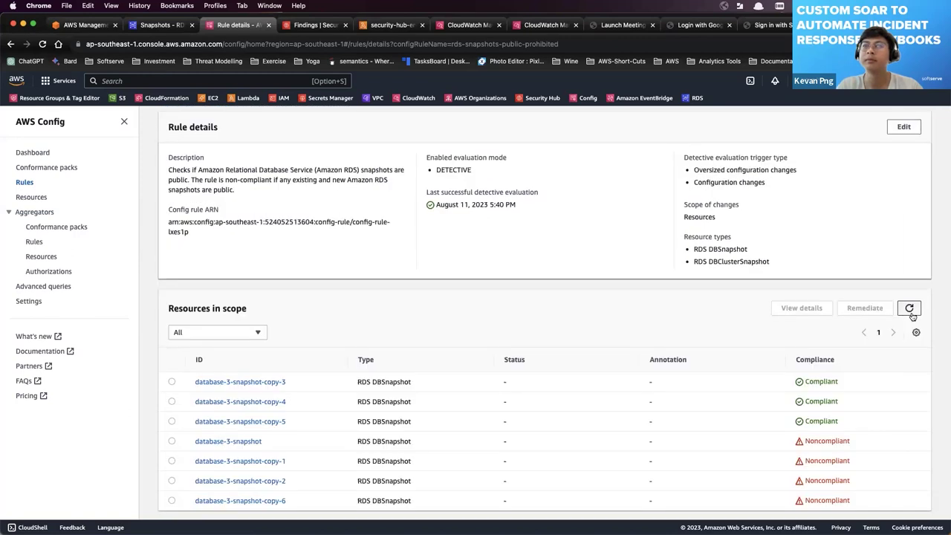
pyautogui.click(910, 311)
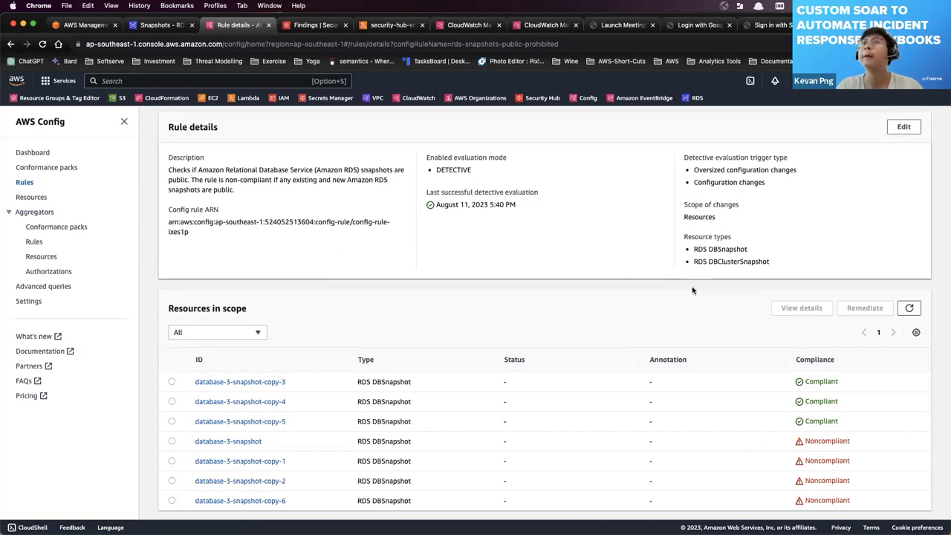
pyautogui.click(909, 309)
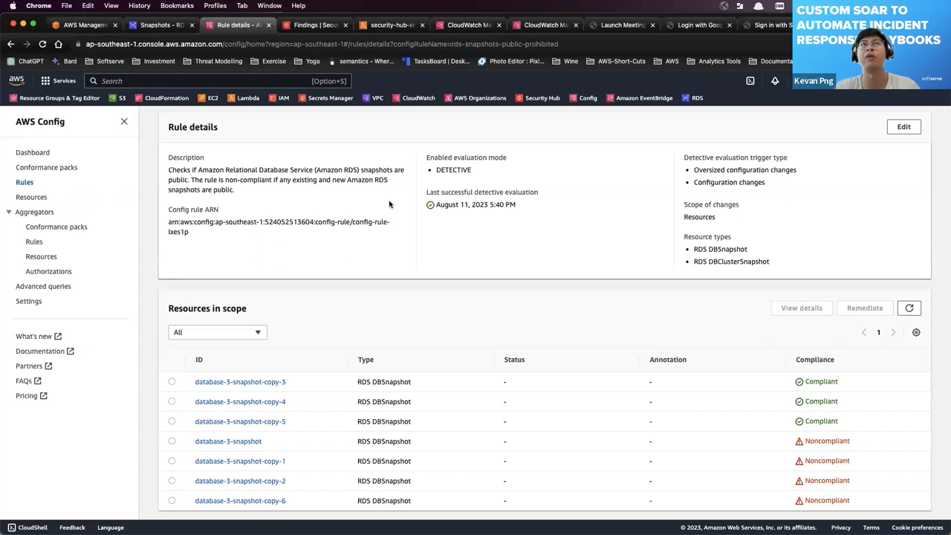
# Look at the RDS snapshots list, return to the Config rule, refresh its resources and check the compliance of database-3-snapshot-copy-6
pyautogui.click(171, 24)
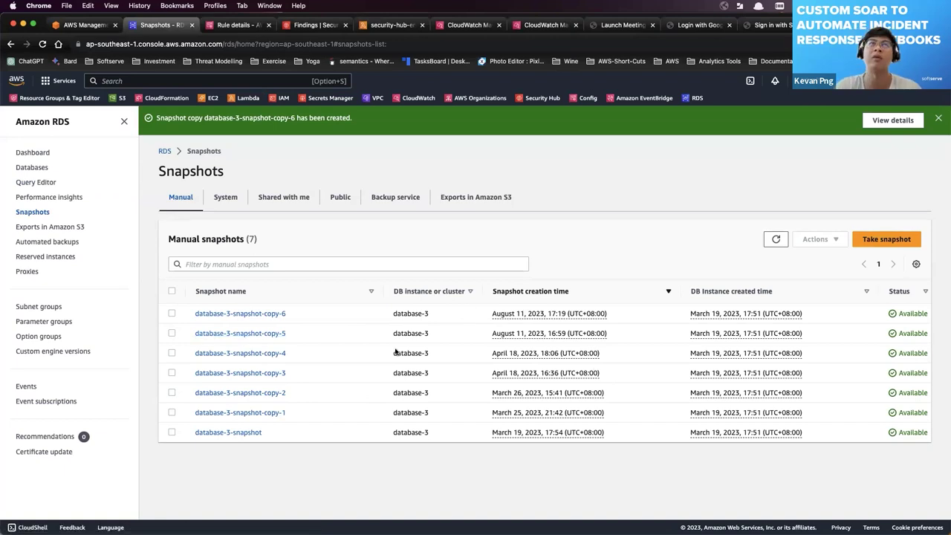
pyautogui.click(236, 25)
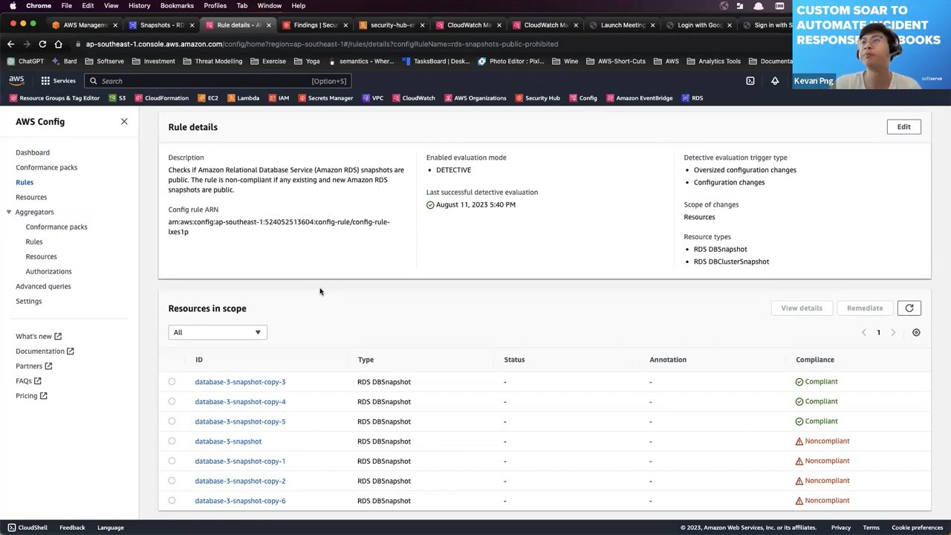
pyautogui.click(909, 307)
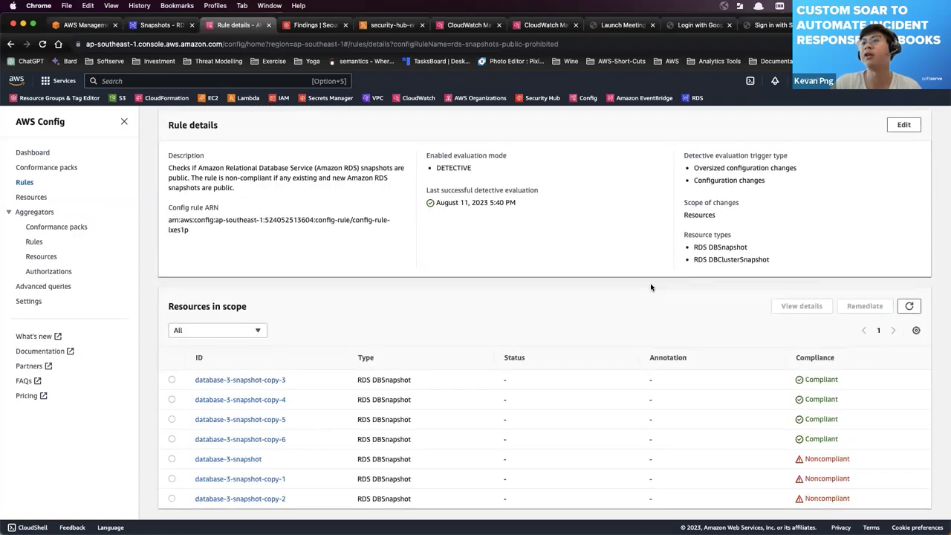
pyautogui.moveTo(296, 447); pyautogui.dragTo(195, 440)
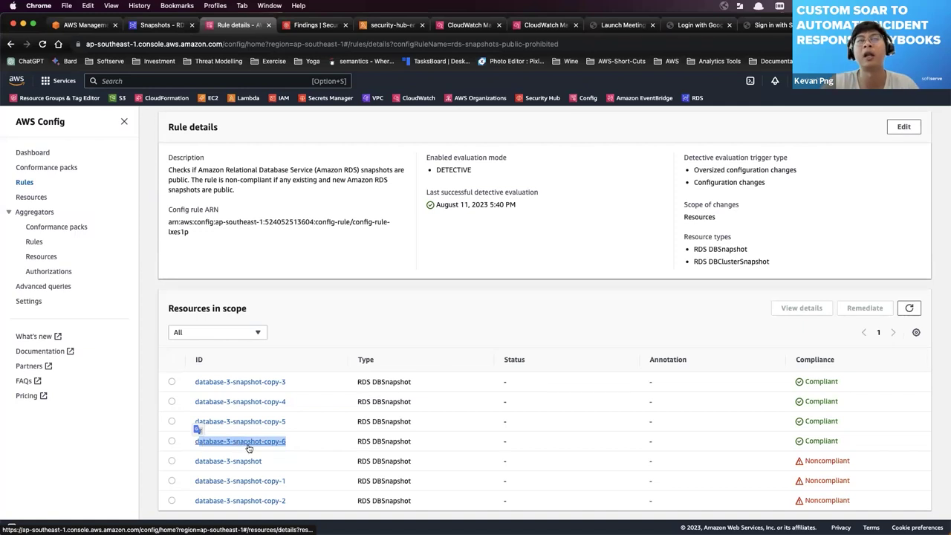
pyautogui.doubleClick(807, 442)
pyautogui.click(765, 450)
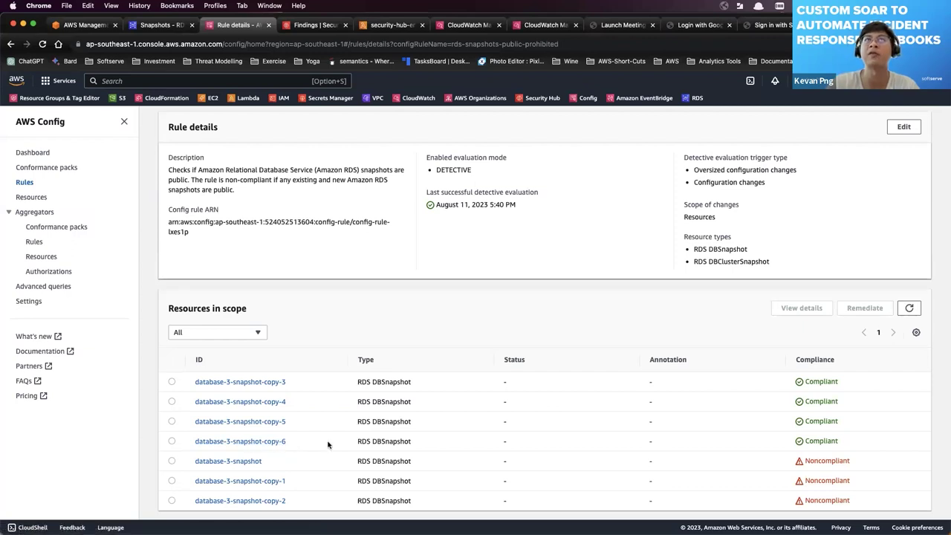
pyautogui.scroll(2, 328, 443)
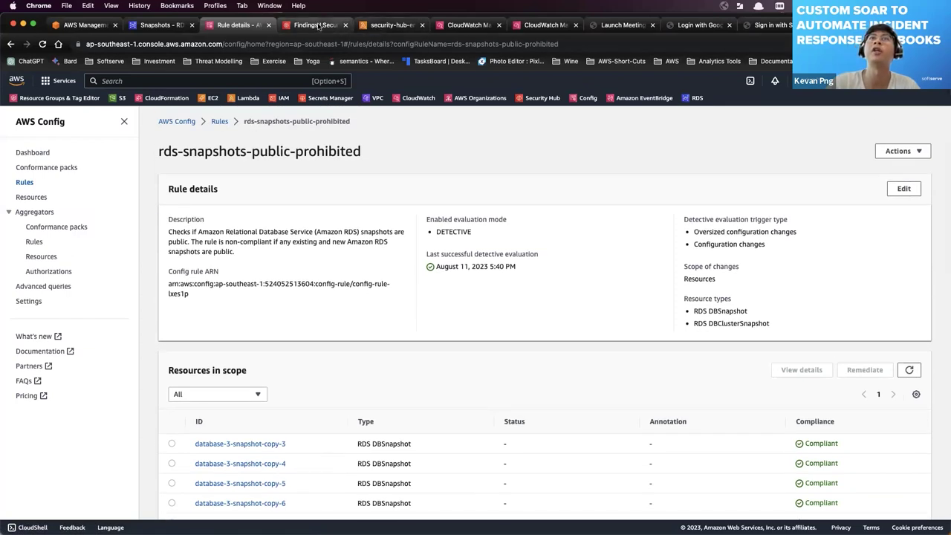
# Go to Security Hub and reload the findings list between other pages to check whether the database-3-snapshot-copy-6 finding has updated
pyautogui.click(318, 26)
pyautogui.click(44, 150)
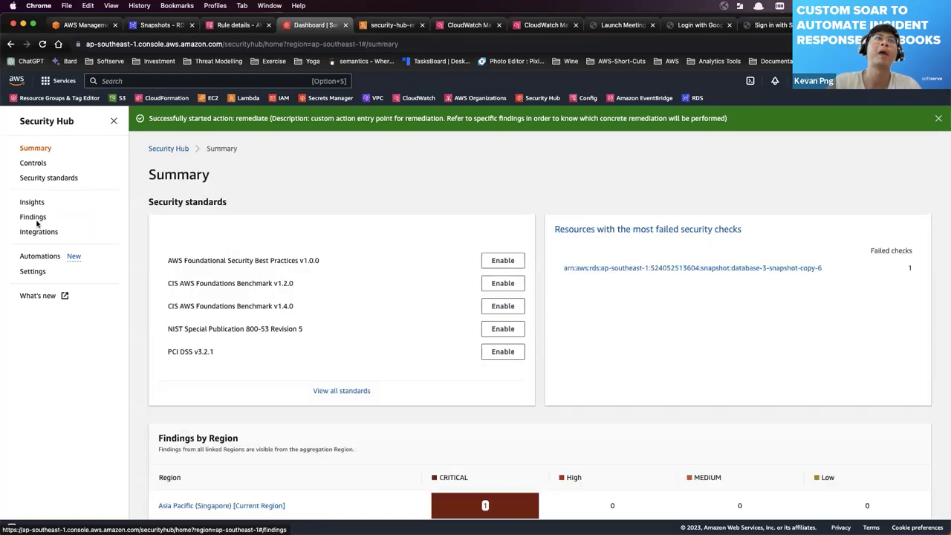
pyautogui.click(35, 219)
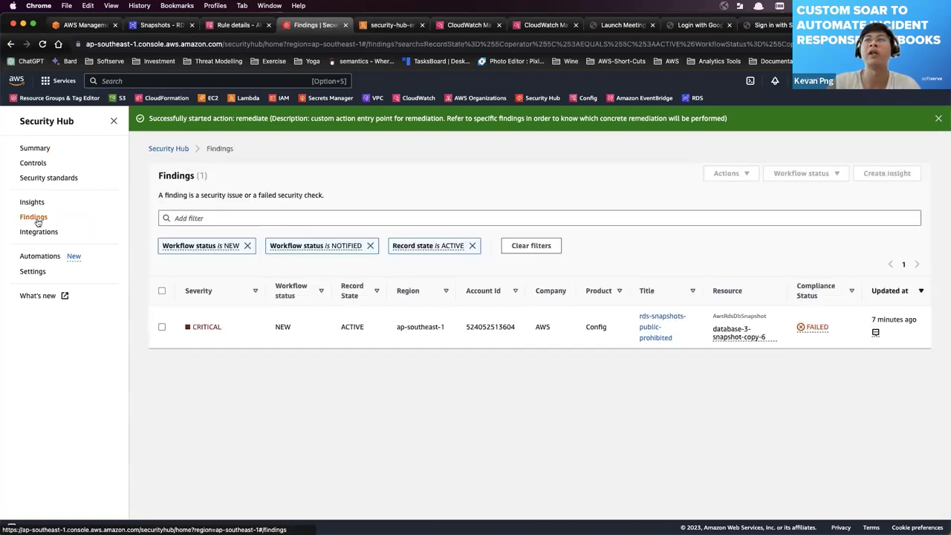
pyautogui.click(38, 220)
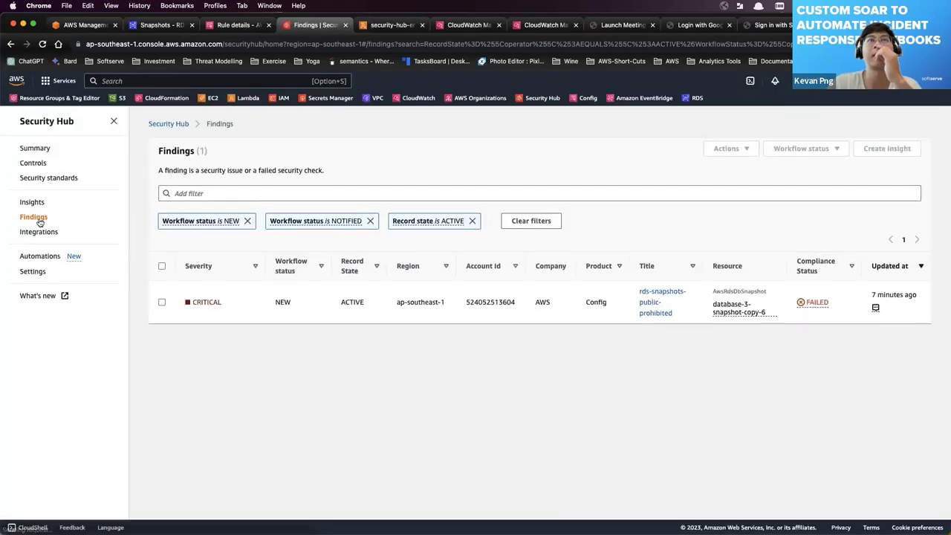
pyautogui.click(32, 202)
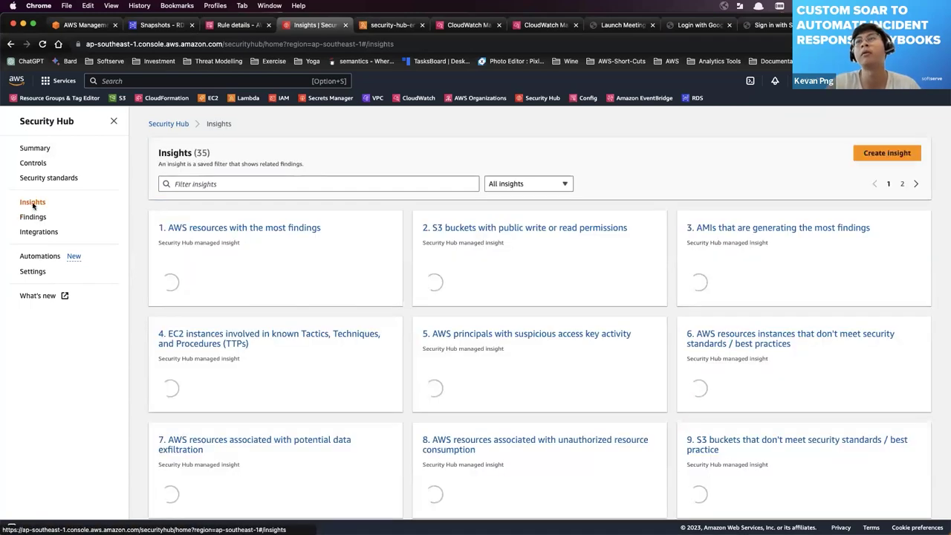
pyautogui.click(35, 216)
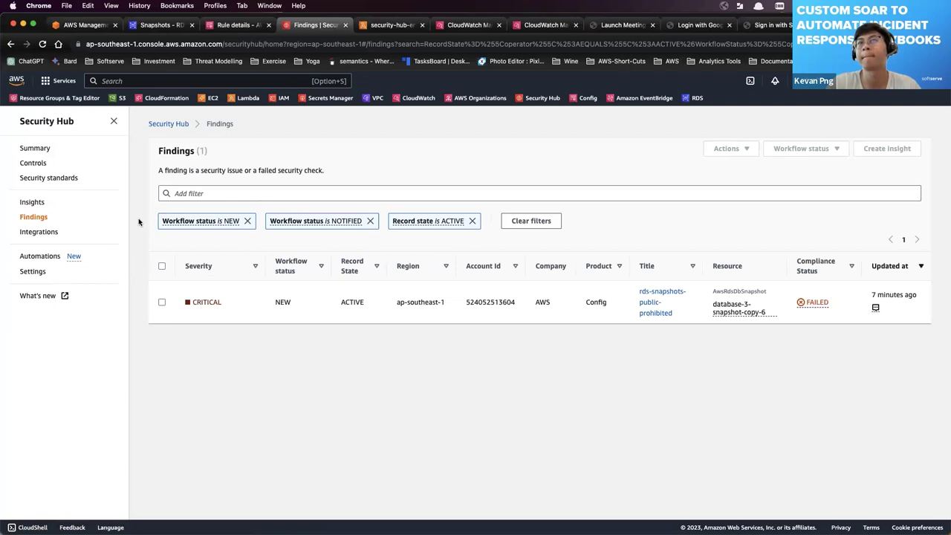
pyautogui.click(35, 148)
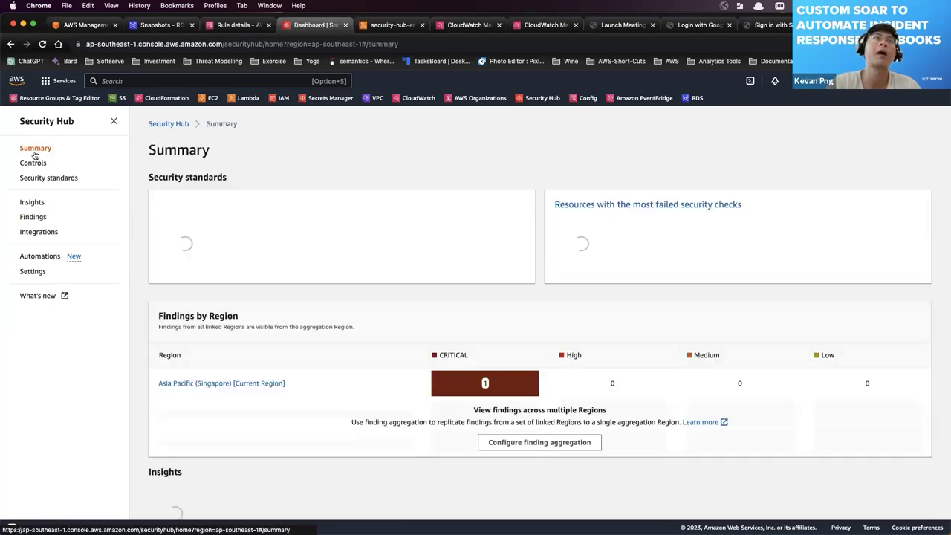
pyautogui.click(38, 218)
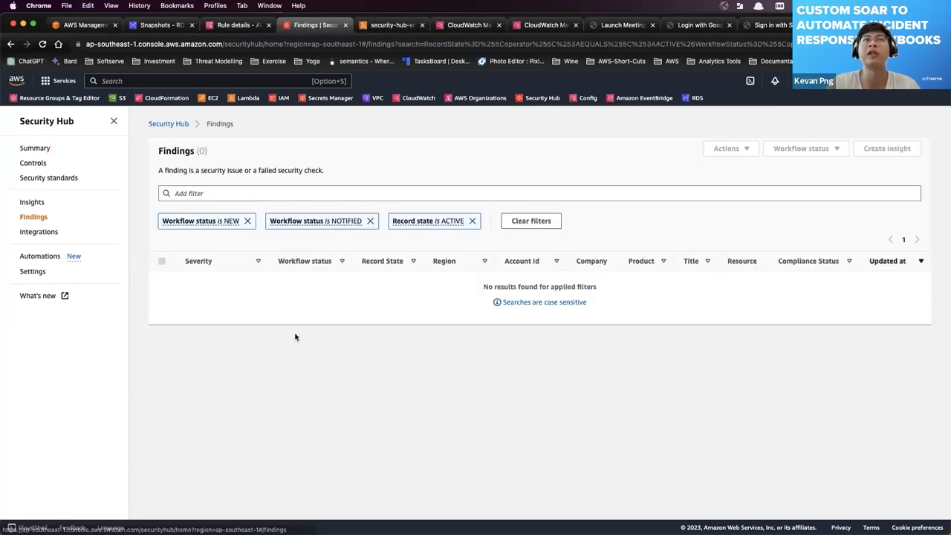
# Remove the workflow status and record state filters from the findings and check the workflow status of the database-3-snapshot-copy-6 finding
pyautogui.click(249, 222)
pyautogui.click(263, 220)
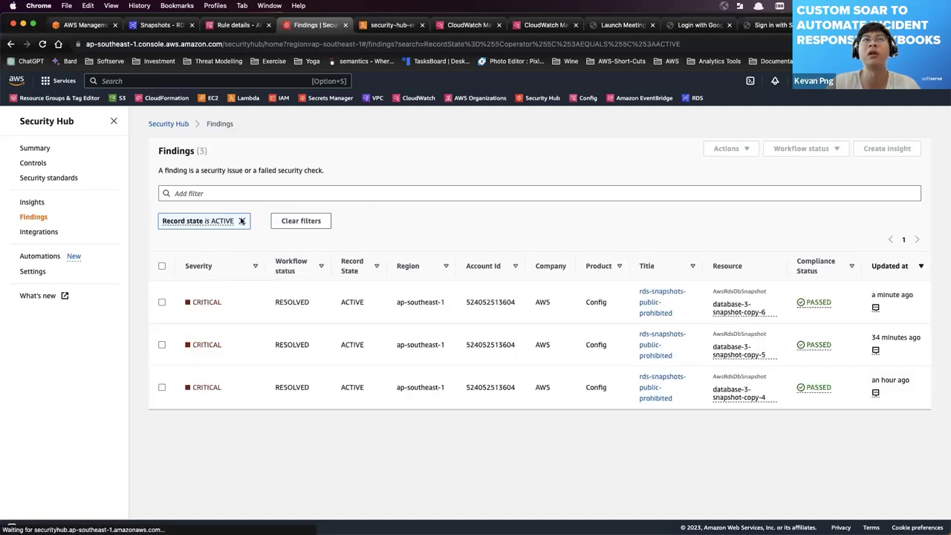
pyautogui.click(241, 220)
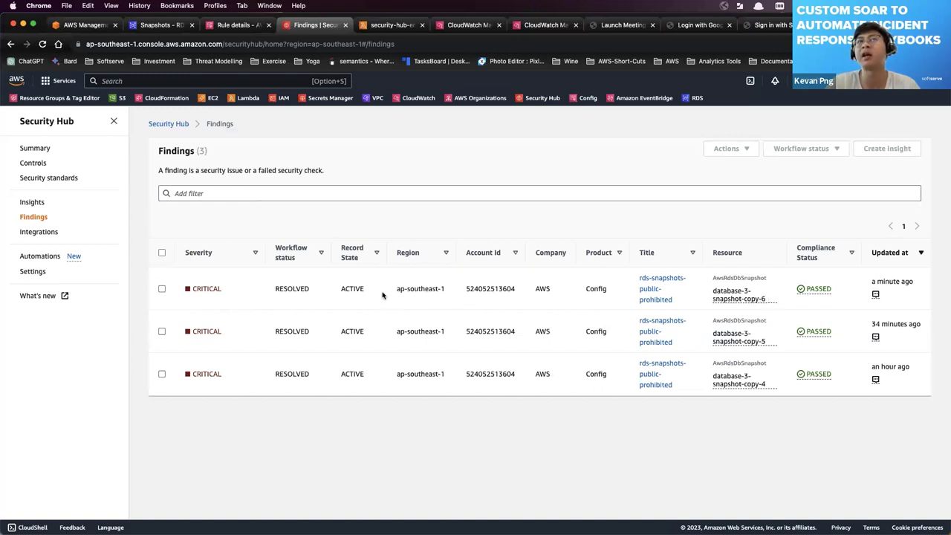
pyautogui.doubleClick(275, 288)
pyautogui.click(217, 289)
pyautogui.doubleClick(294, 288)
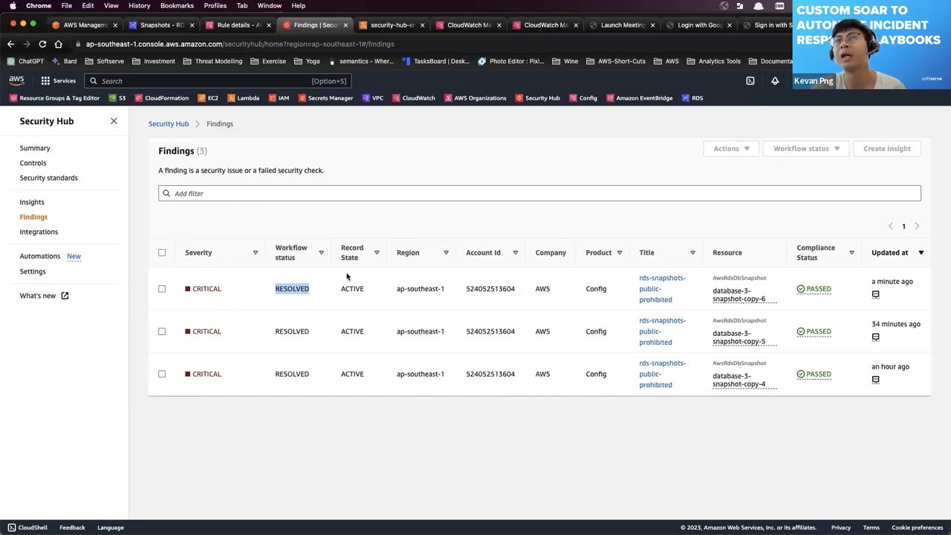
# Switch to the Custom_SOAR.drawio diagram and on to the Custom SOAR v1.2.pptx presentation in Google Slides
pyautogui.hotkey('ctrl', 'Up')
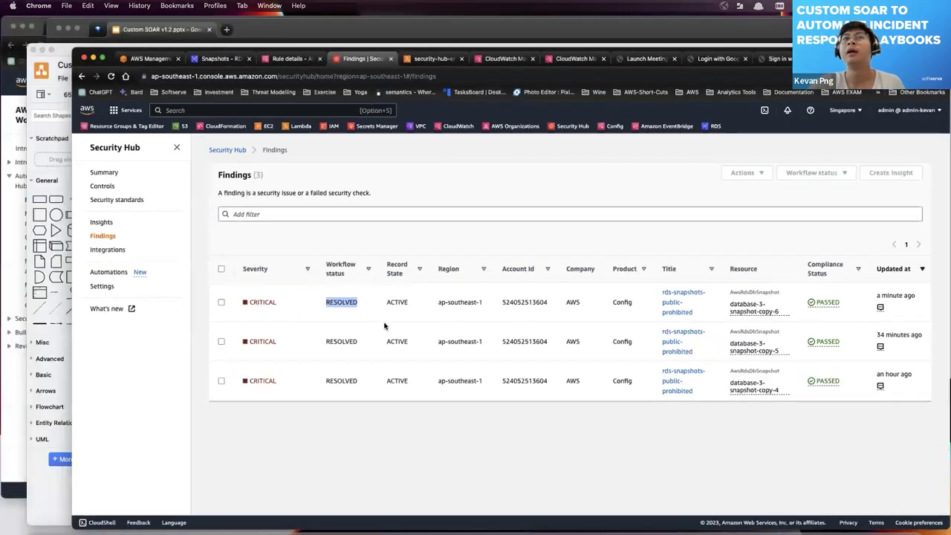
pyautogui.click(385, 325)
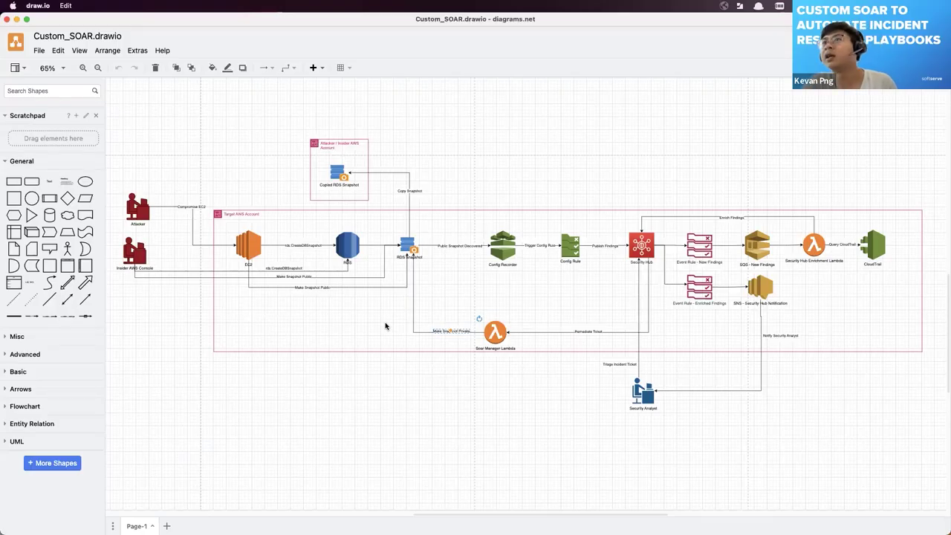
pyautogui.hotkey('ctrl', 'Up')
pyautogui.click(483, 178)
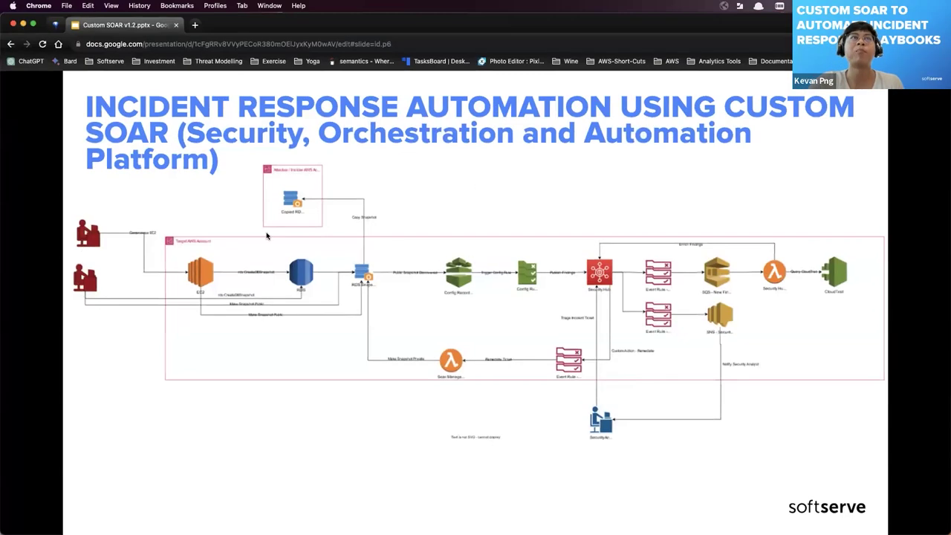